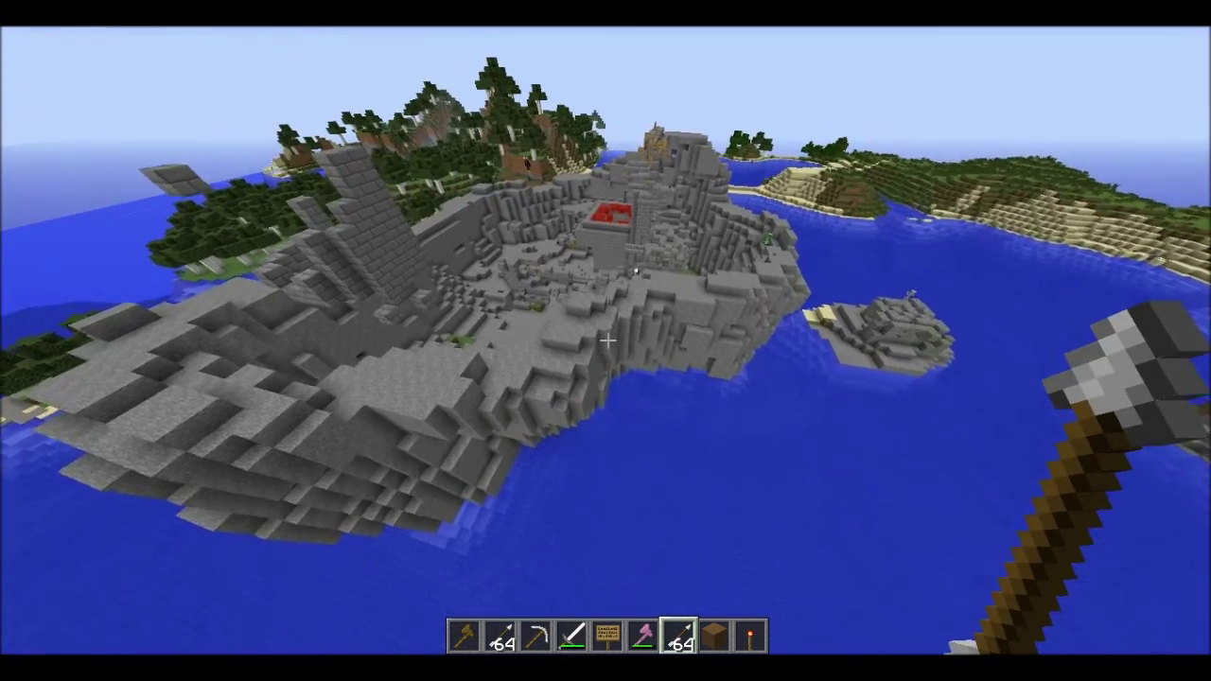
{"action": "key", "text": "w"}
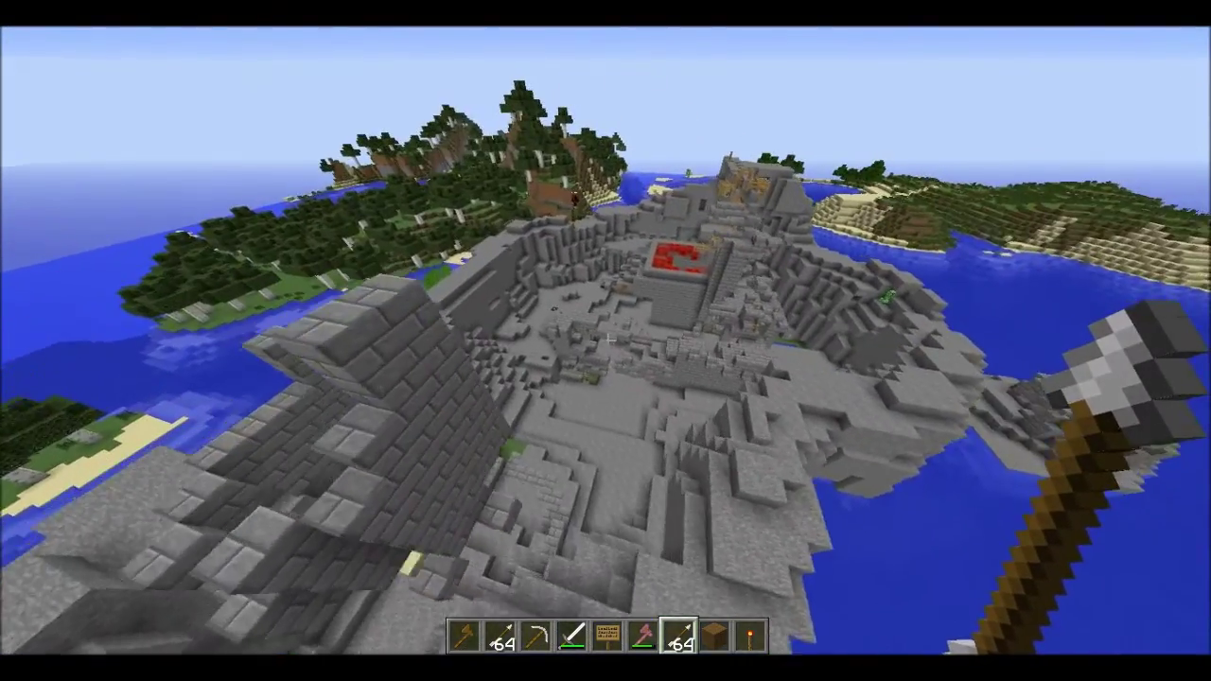
{"action": "key", "text": "a"}
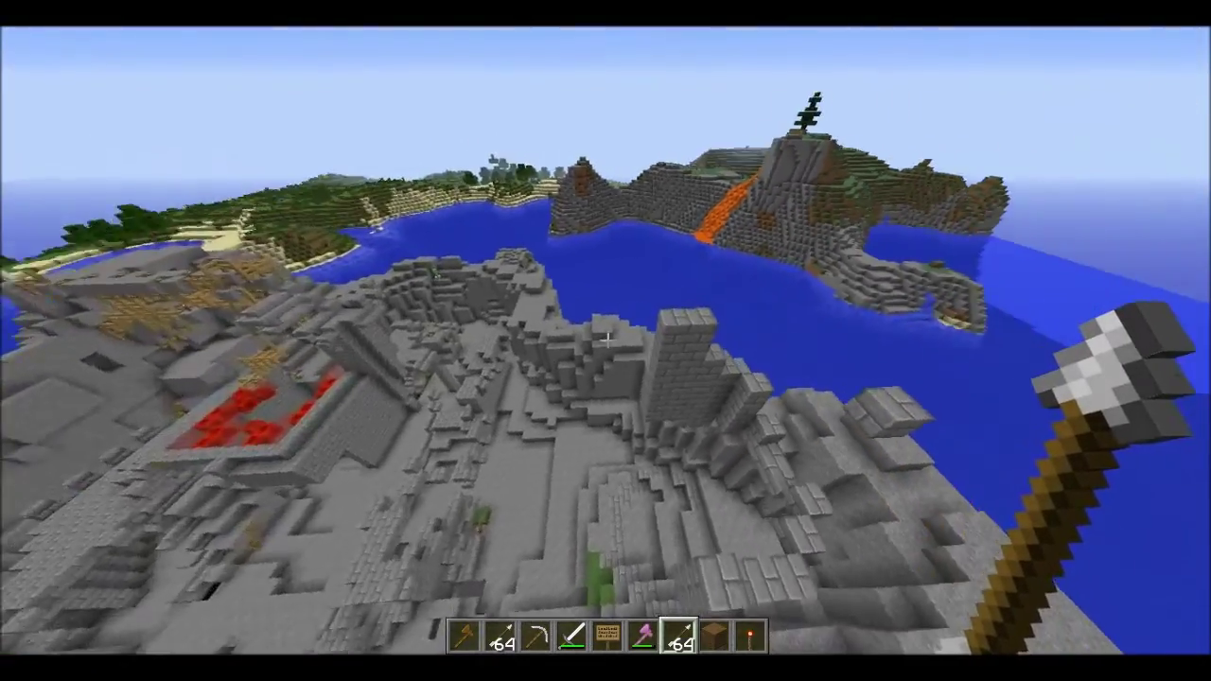
{"action": "key", "text": "d"}
{"action": "key", "text": "d"}
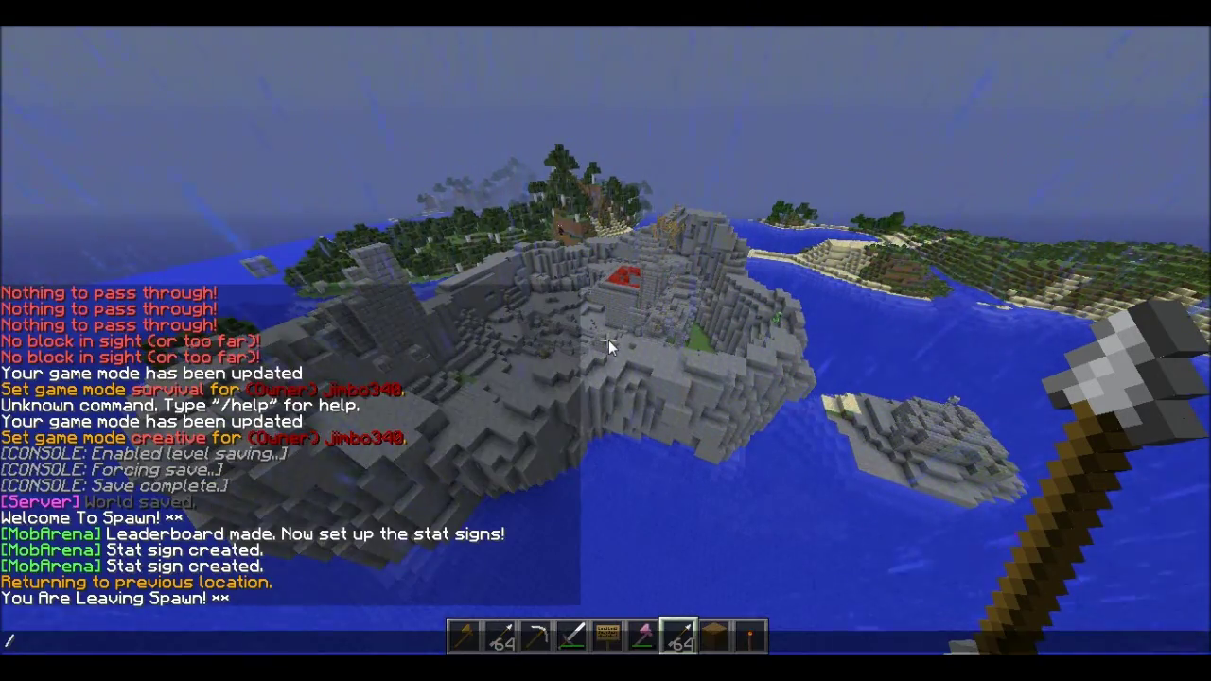
- Turn off the rain in the survival world with the /toggledownfall command
{"action": "type", "text": "oggleare"}
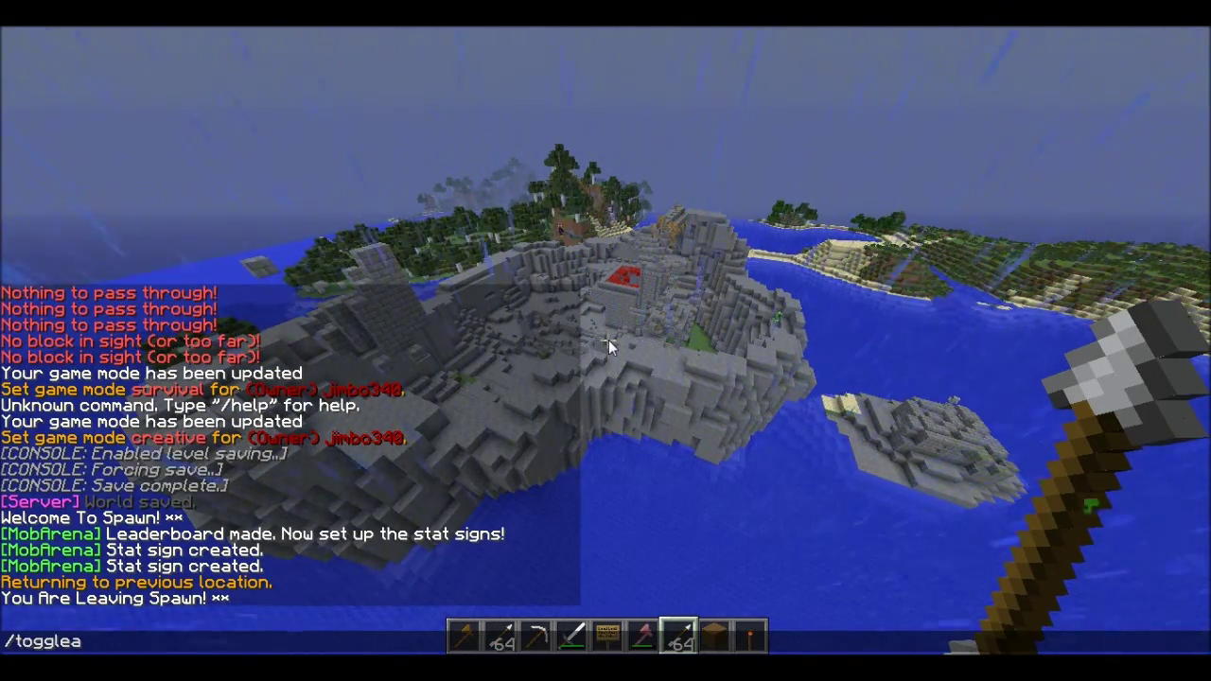
{"action": "key", "text": "Return"}
{"action": "key", "text": "t"}
{"action": "key", "text": "Up"}
{"action": "type", "text": "a"}
{"action": "key", "text": "BackSpace"}
{"action": "key", "text": "BackSpace"}
{"action": "key", "text": "BackSpace"}
{"action": "key", "text": "BackSpace"}
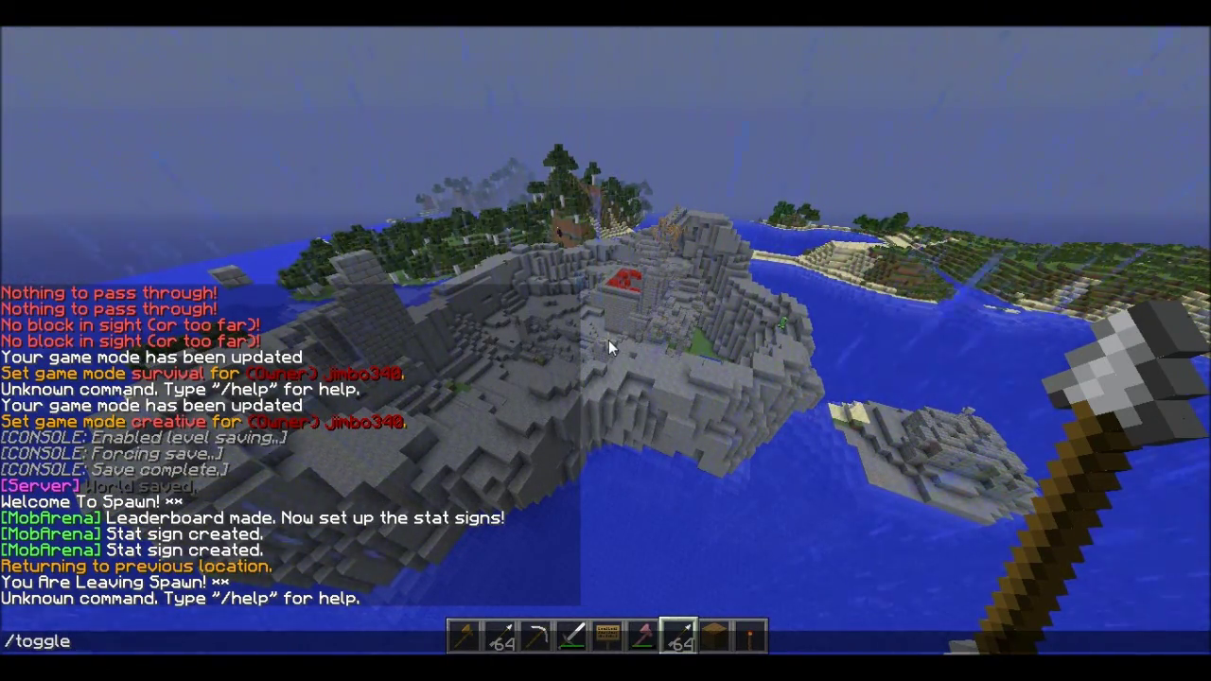
{"action": "type", "text": "down"}
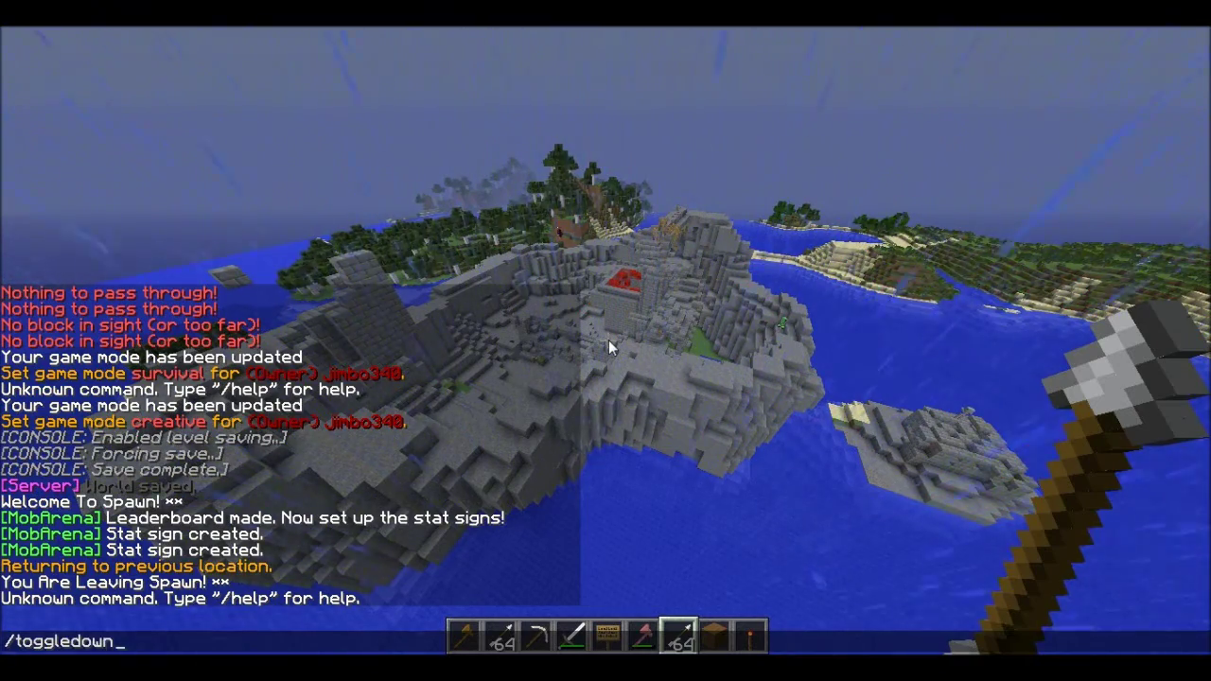
{"action": "type", "text": "fall"}
{"action": "key", "text": "Return"}
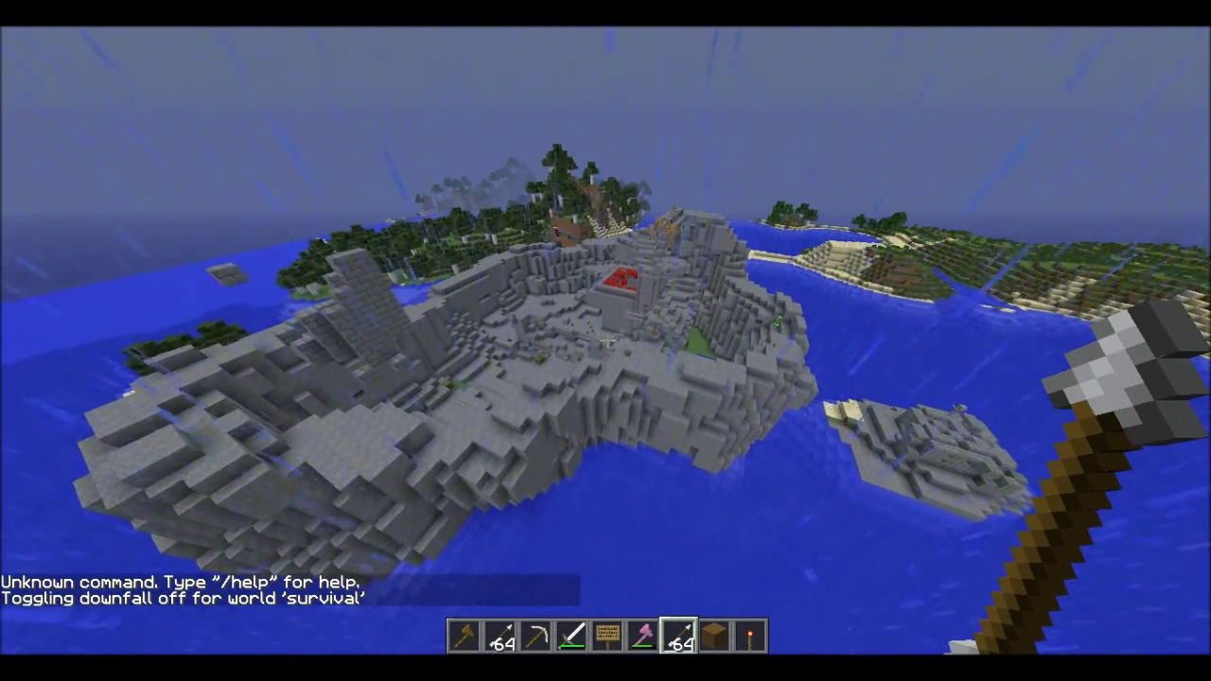
{"action": "key", "text": "s"}
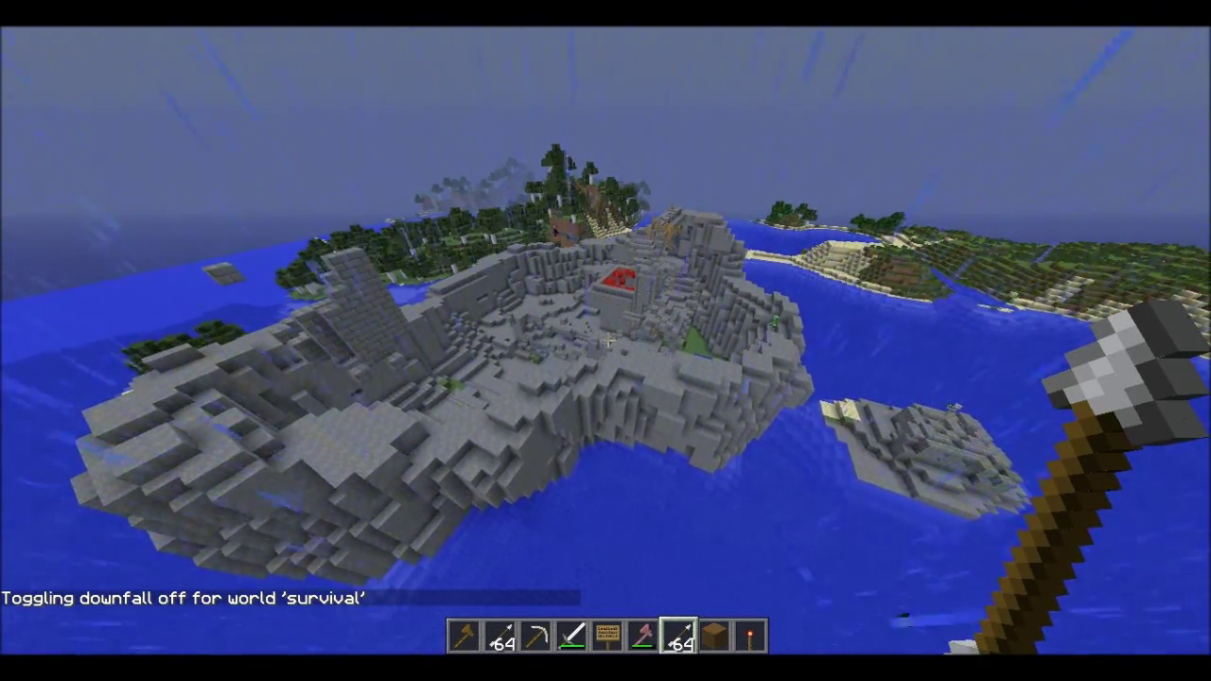
- List the available MobArena commands with /ma help
{"action": "key", "text": "slash"}
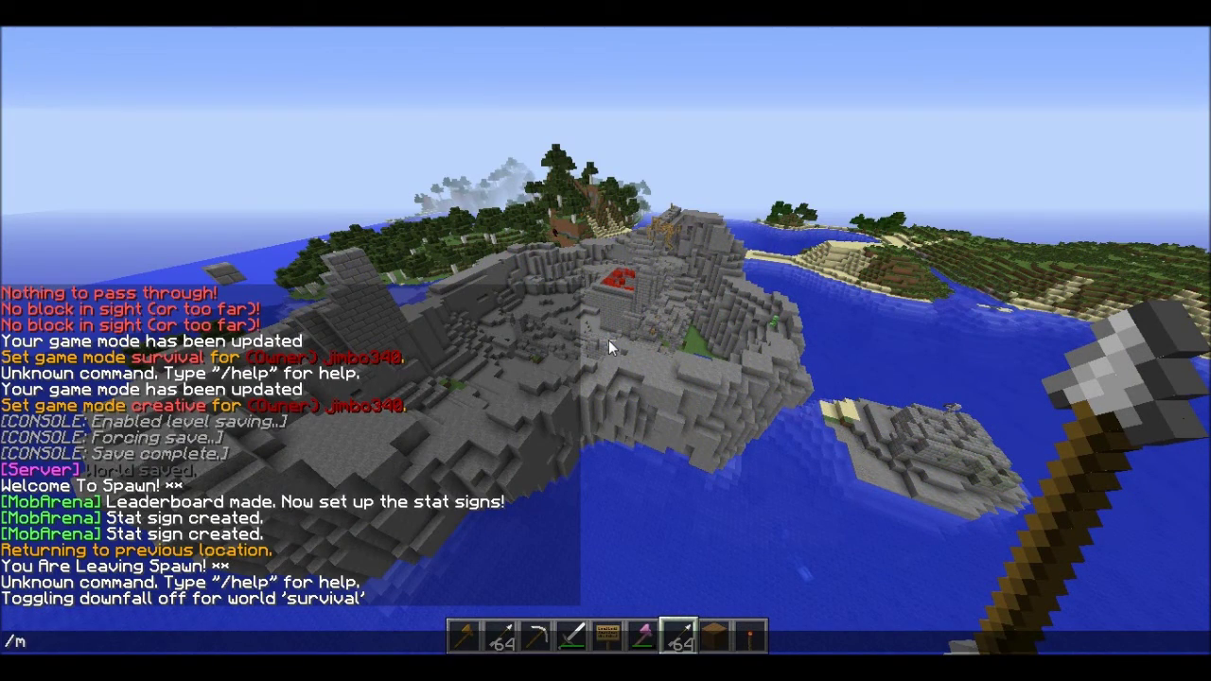
{"action": "type", "text": "ma help"}
{"action": "key", "text": "Return"}
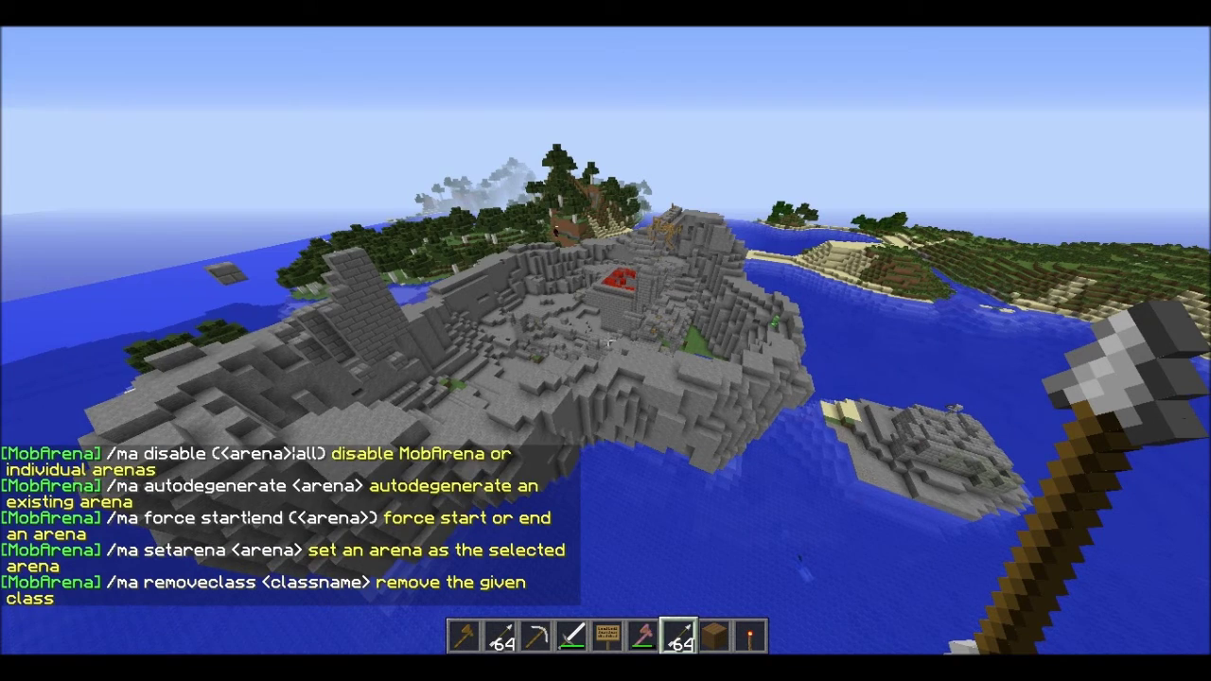
- Find the region command in the help list and set the arena's first region point in the air beyond the island with /ma setregion p1
{"action": "key", "text": "t"}
{"action": "scroll", "coordinate": [326, 426], "scroll_direction": "up", "scroll_amount": 3}
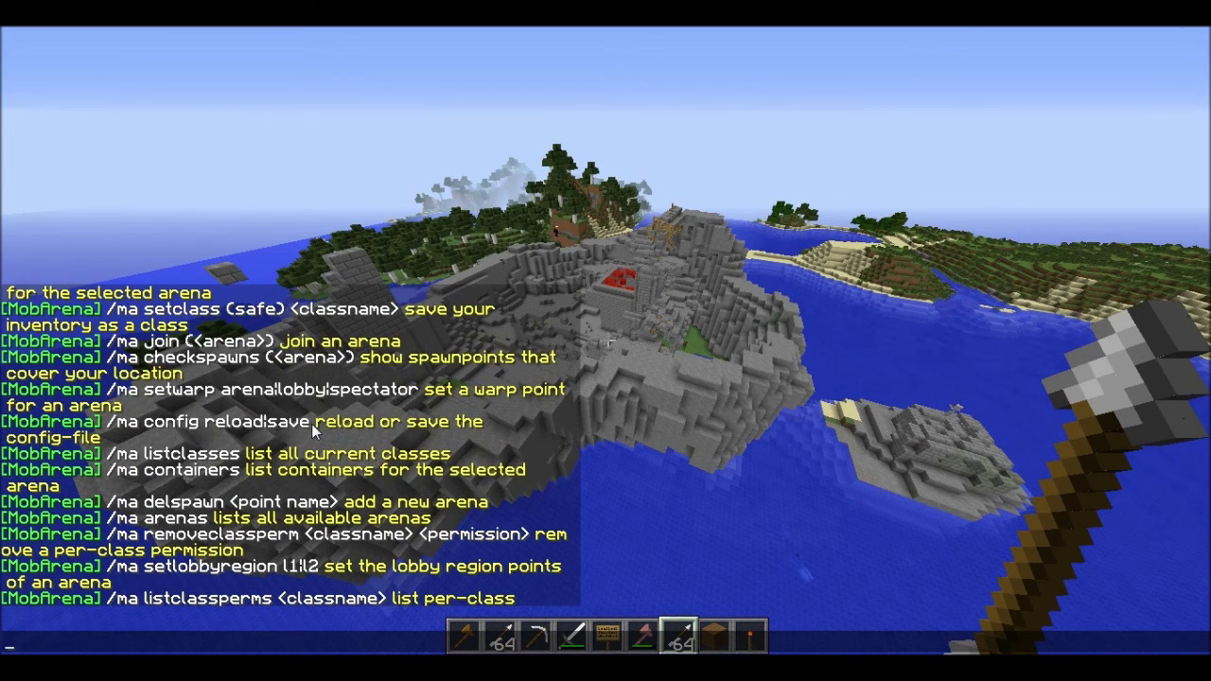
{"action": "scroll", "coordinate": [227, 394], "scroll_direction": "up", "scroll_amount": 1}
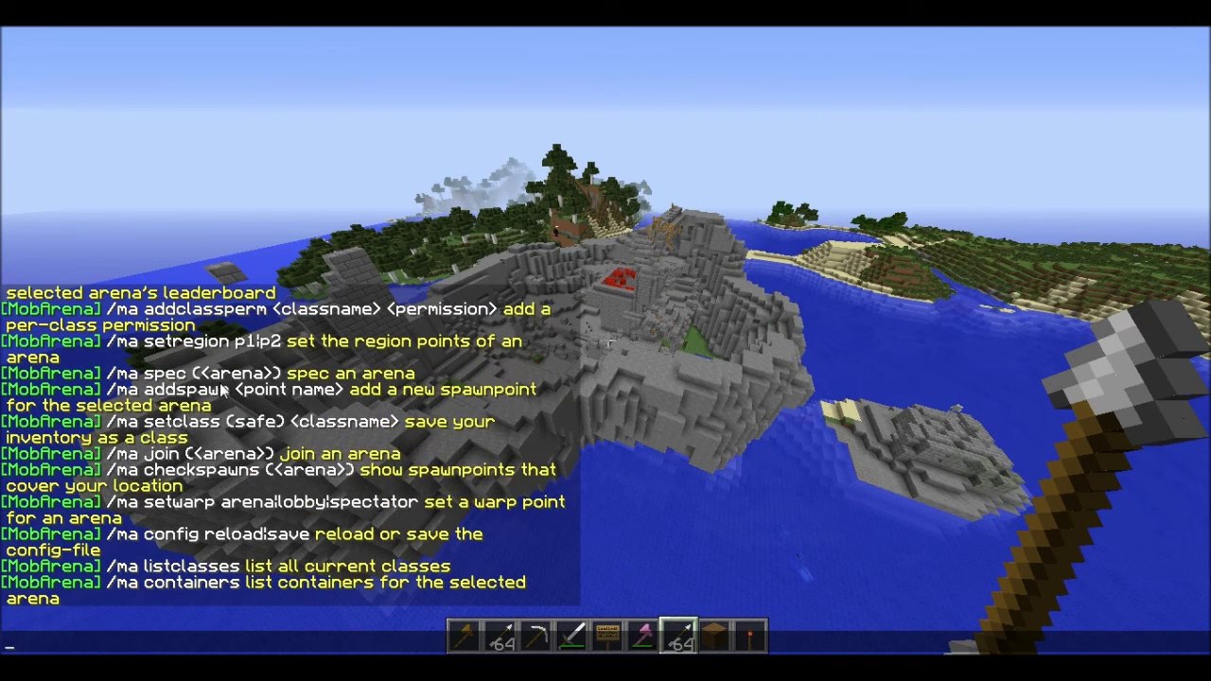
{"action": "scroll", "coordinate": [215, 392], "scroll_direction": "up", "scroll_amount": 1}
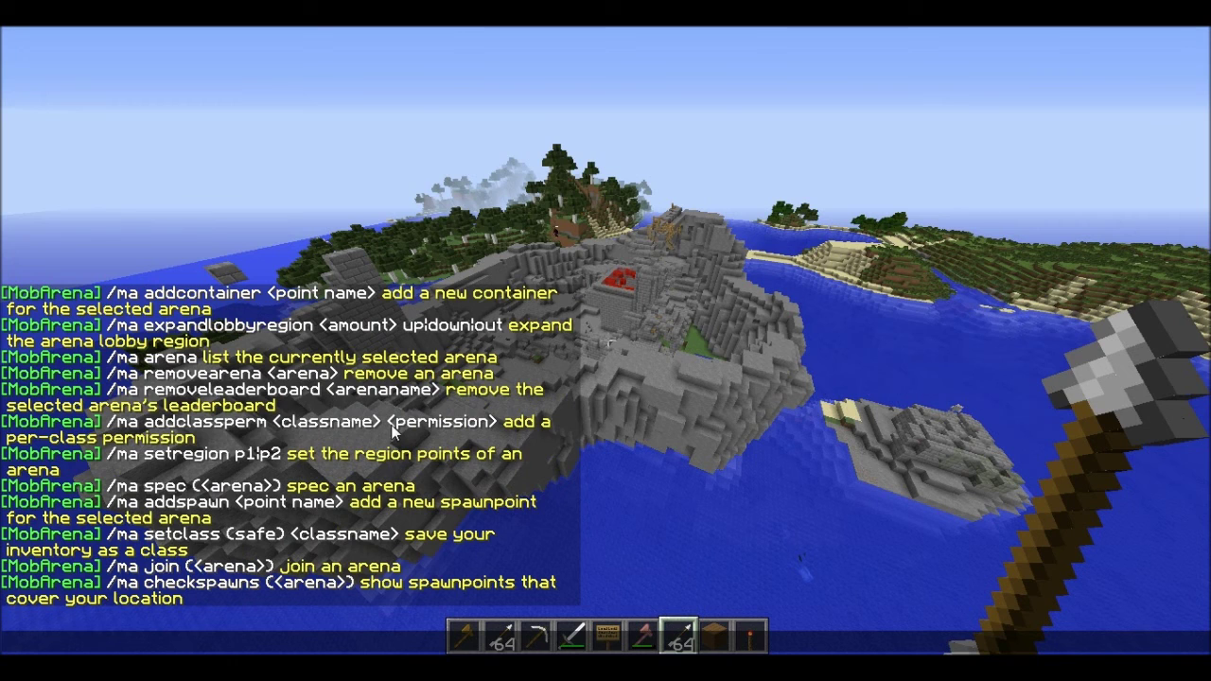
{"action": "type", "text": "/ma setregion p1"}
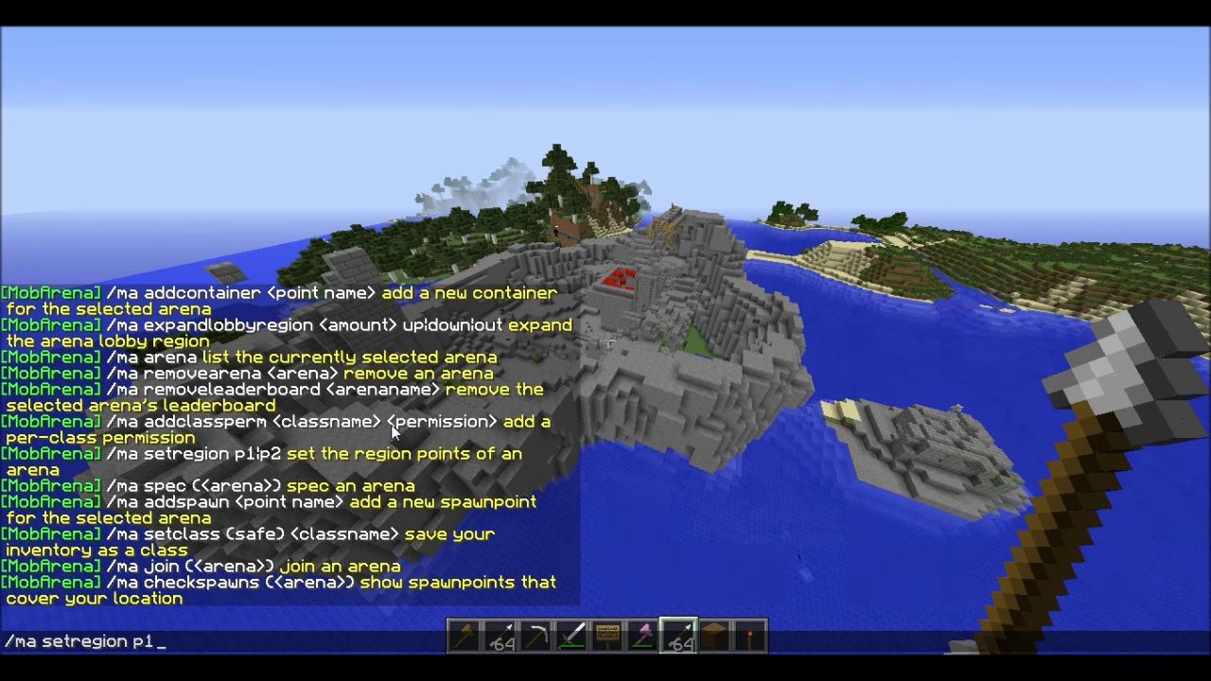
{"action": "key", "text": "Return"}
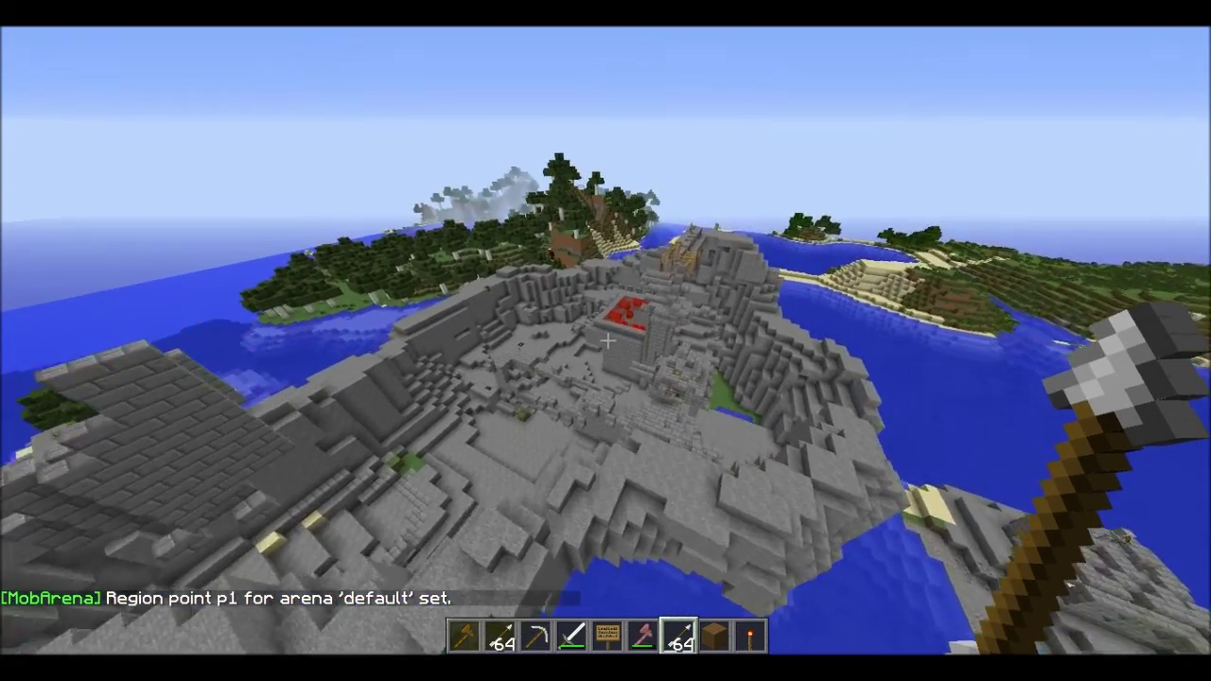
- Fly to the opposite end of the stone island and dig a shaft straight down into the grassy shore
{"action": "key", "text": "w"}
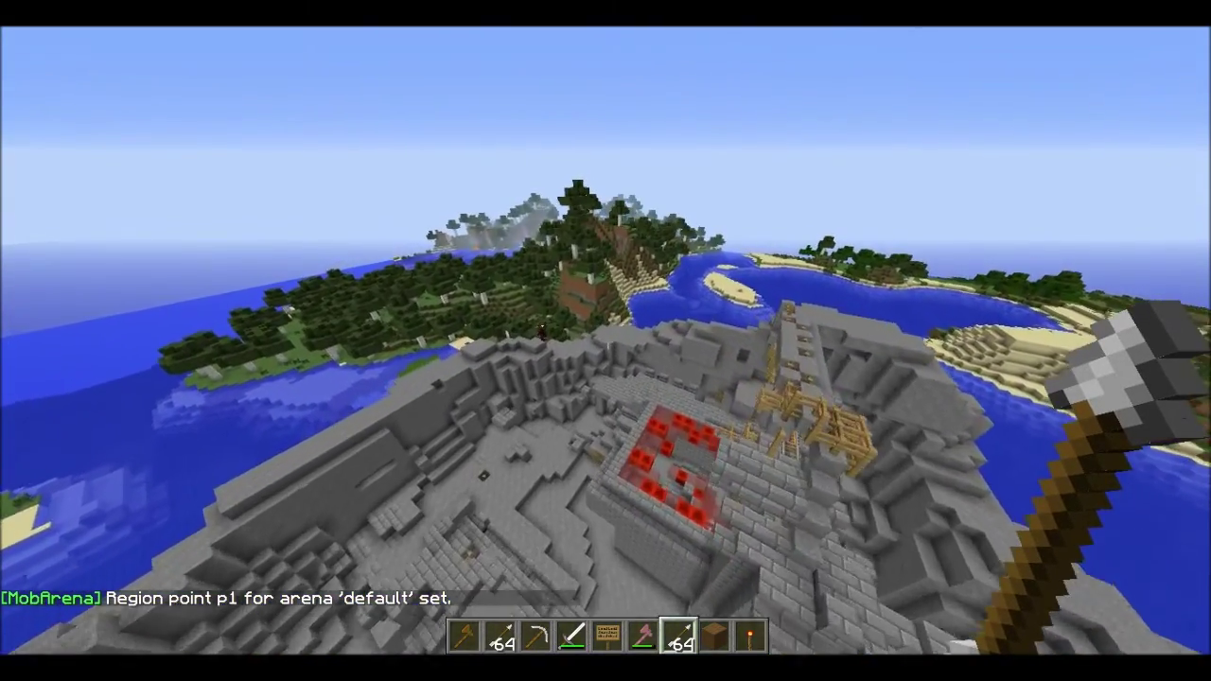
{"action": "key", "text": "w"}
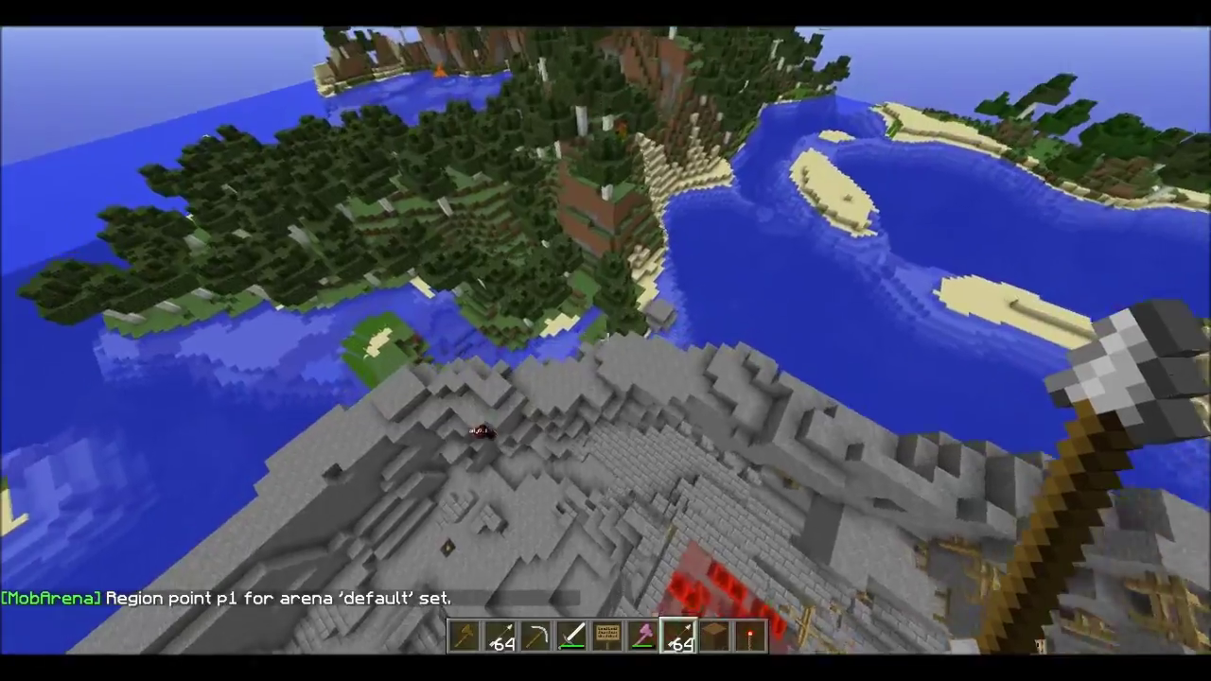
{"action": "key", "text": "w"}
{"action": "key", "text": "shift"}
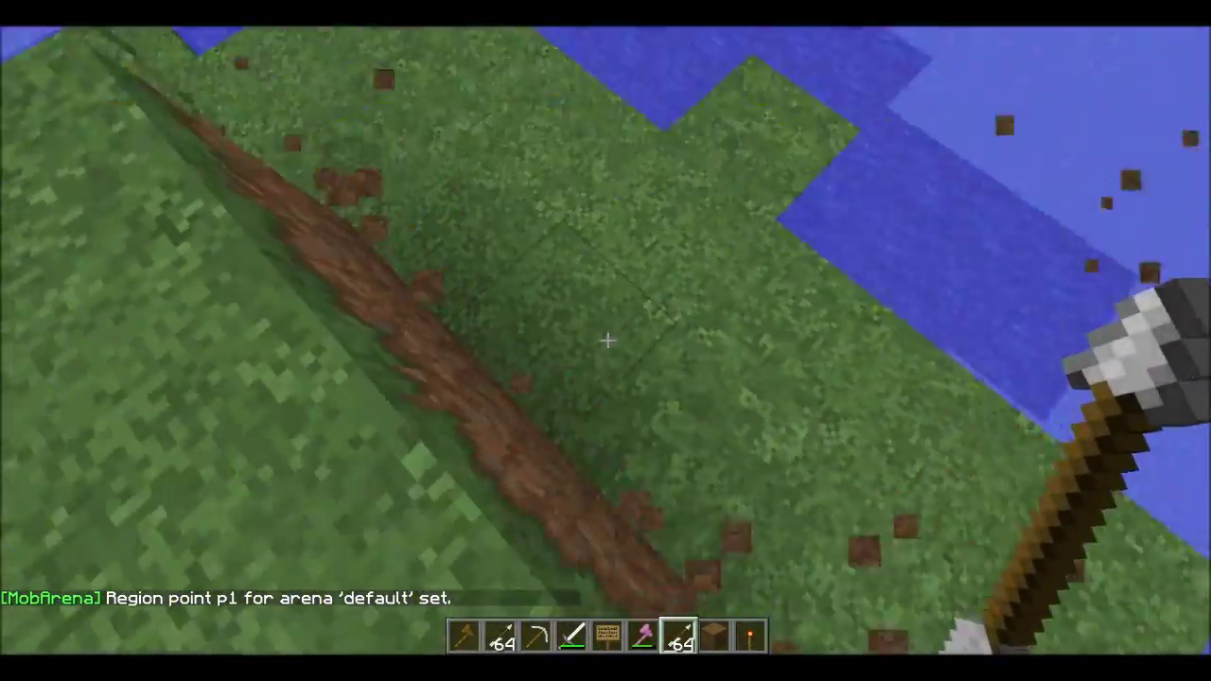
{"action": "left_click", "coordinate": [607, 341]}
{"action": "left_click", "coordinate": [607, 341]}
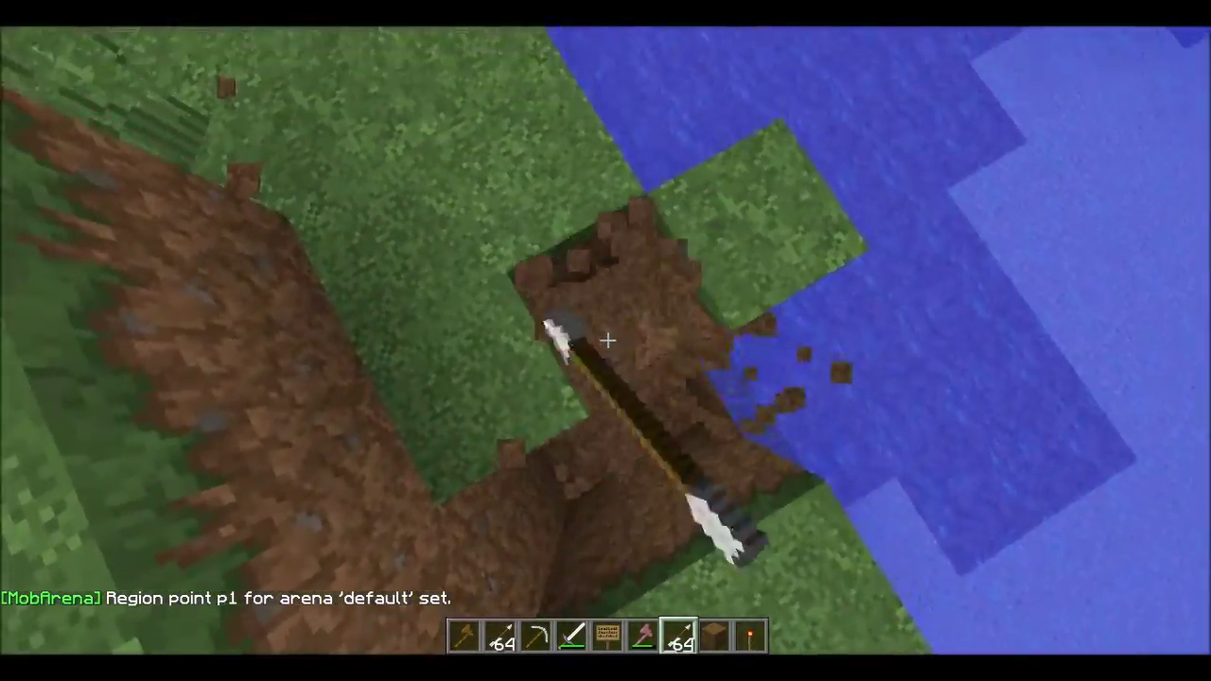
{"action": "left_click", "coordinate": [608, 341]}
{"action": "left_click", "coordinate": [607, 341]}
{"action": "left_click", "coordinate": [608, 341]}
{"action": "left_click", "coordinate": [607, 341]}
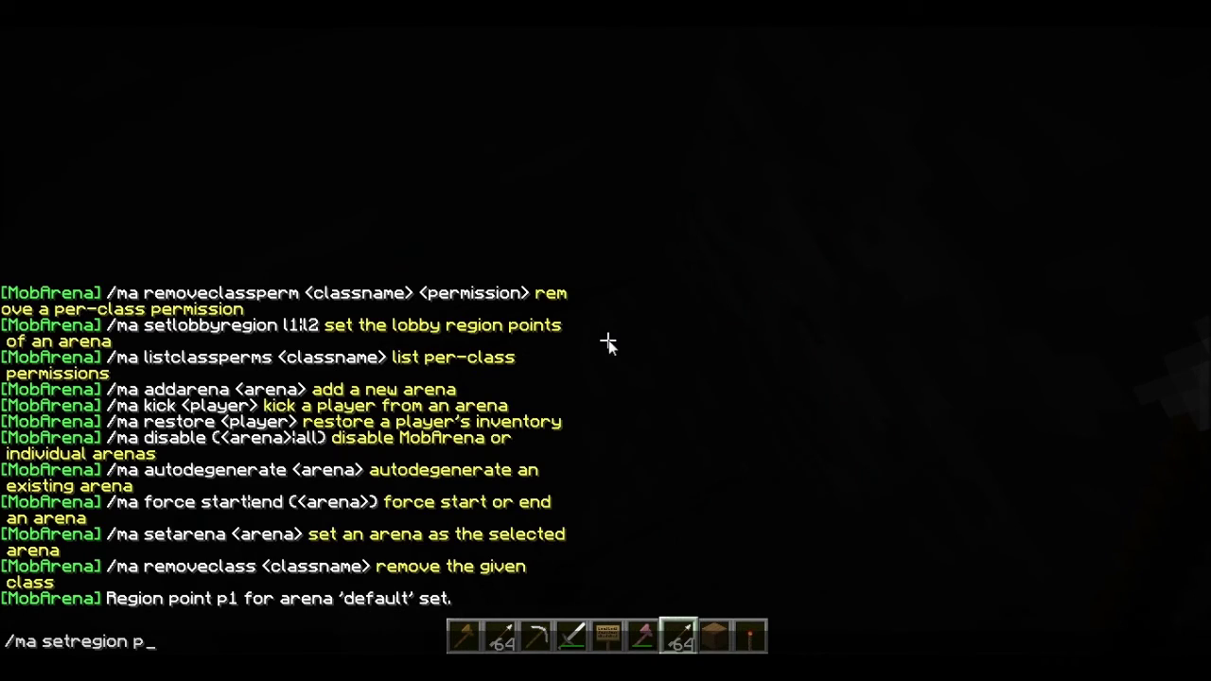
- Set the arena's second region point at the bottom of the shaft with /ma setregion p2, and fly back above the arena
{"action": "key", "text": "space"}
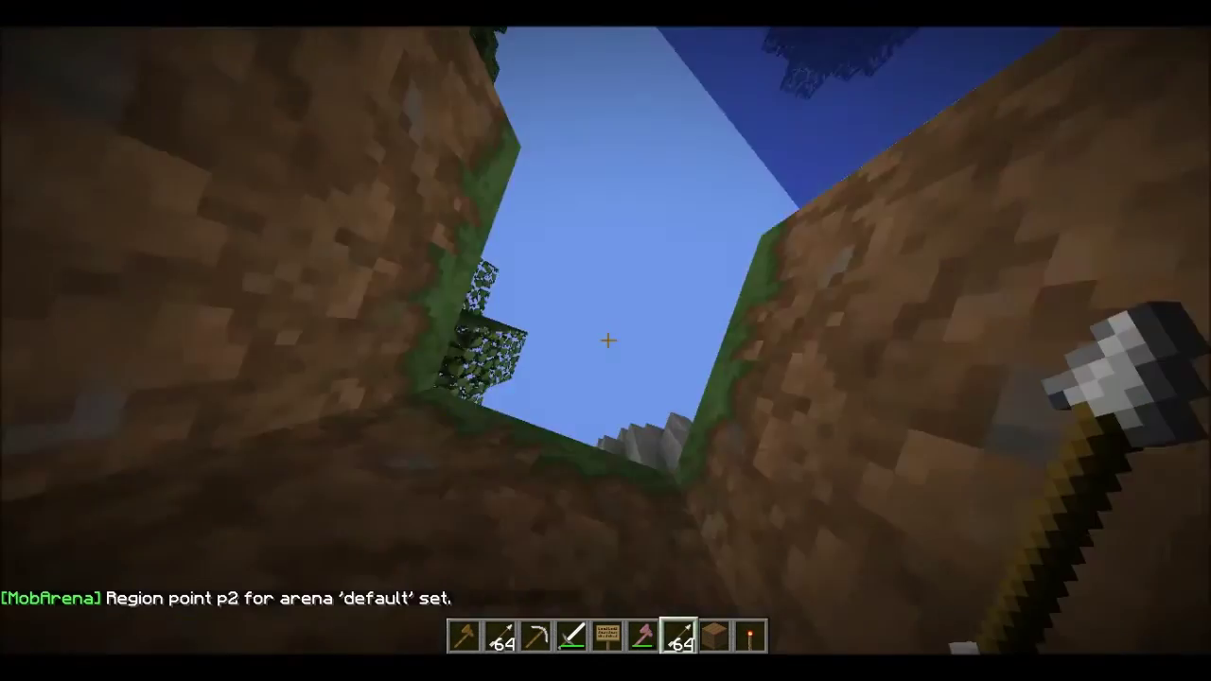
{"action": "key", "text": "space"}
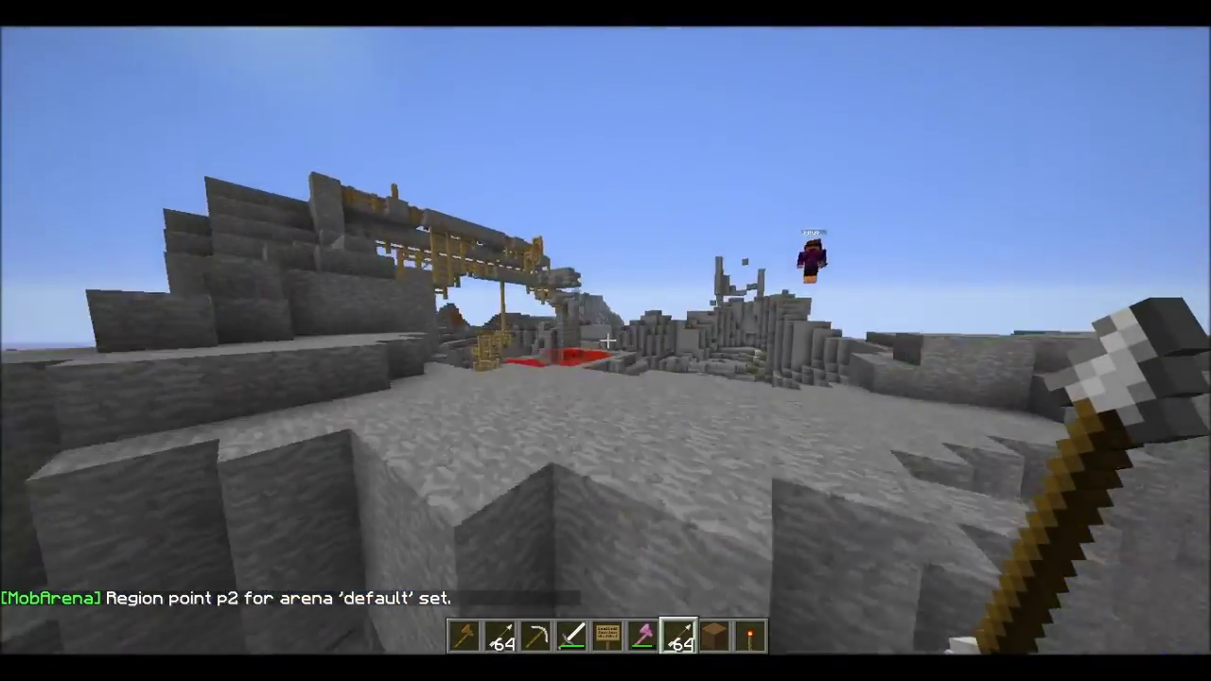
{"action": "key", "text": "a"}
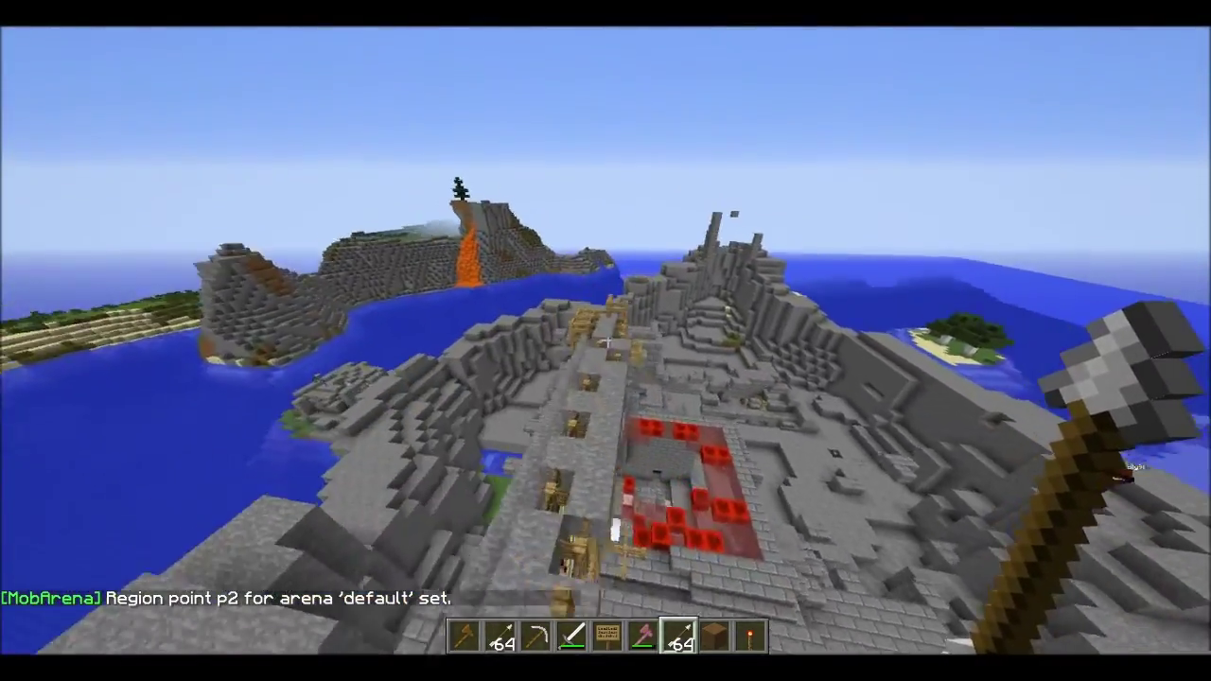
- Try to check the arena setup with /ma check
{"action": "key", "text": "slash"}
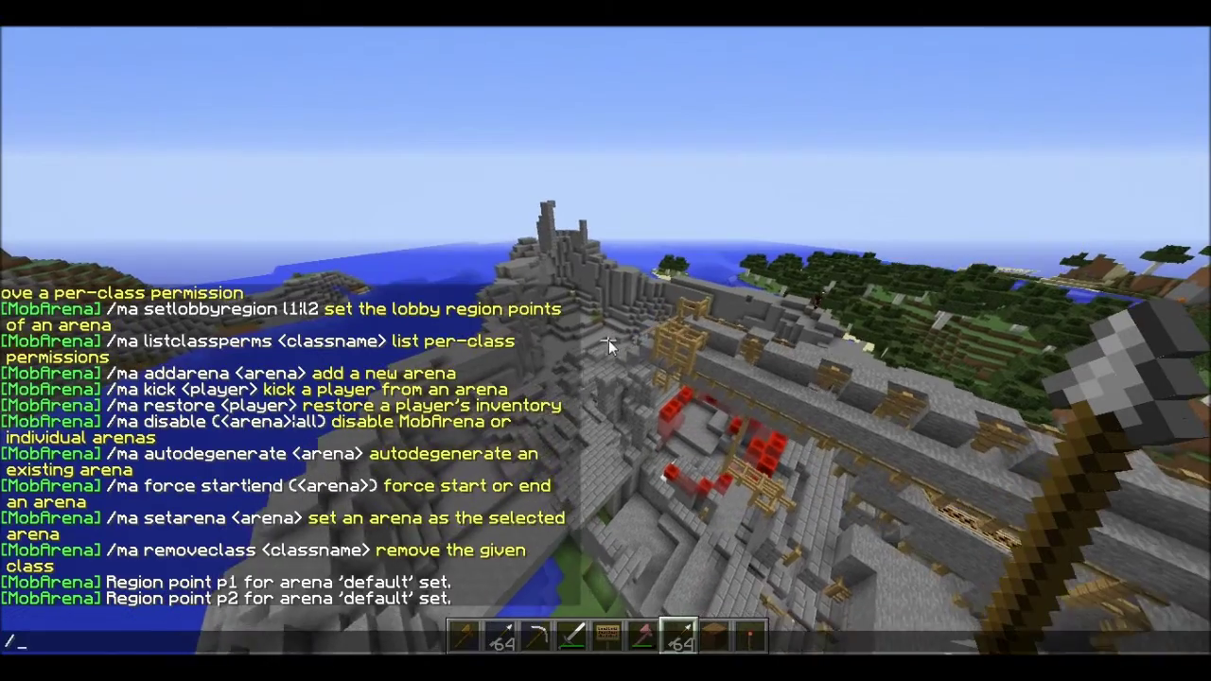
{"action": "type", "text": "ma check"}
{"action": "key", "text": "Return"}
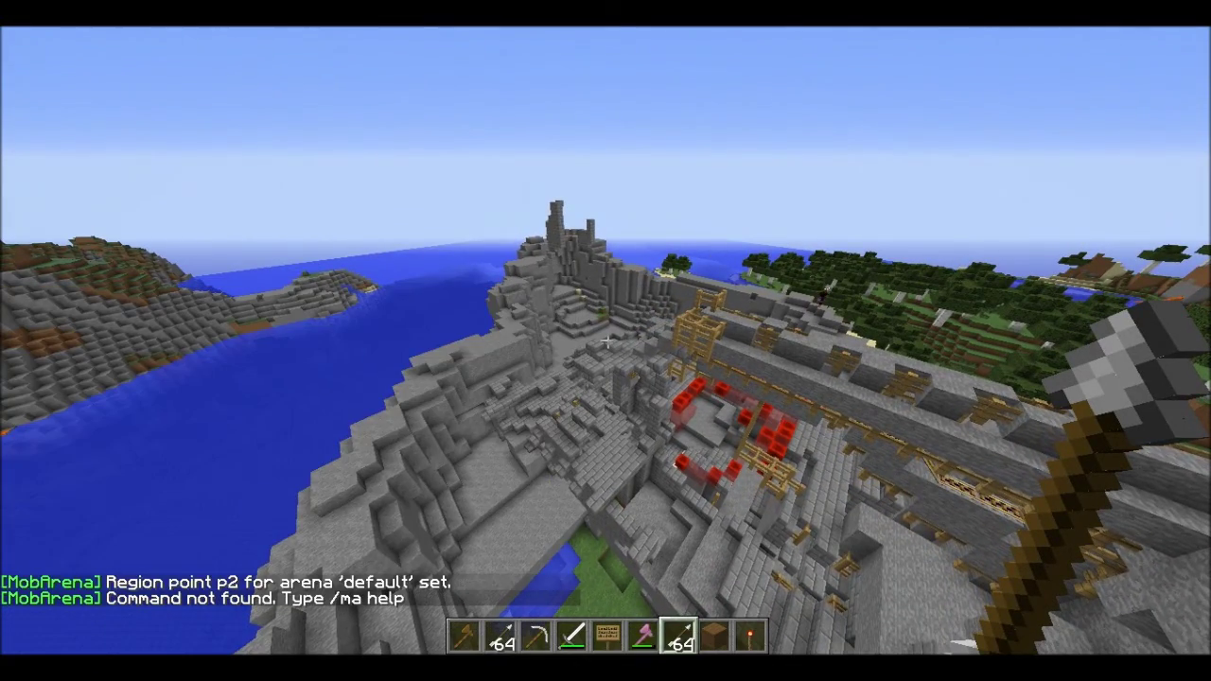
- Look through the MobArena help list in the chat history for the remaining arena setup commands
{"action": "key", "text": "t"}
{"action": "key", "text": "Up"}
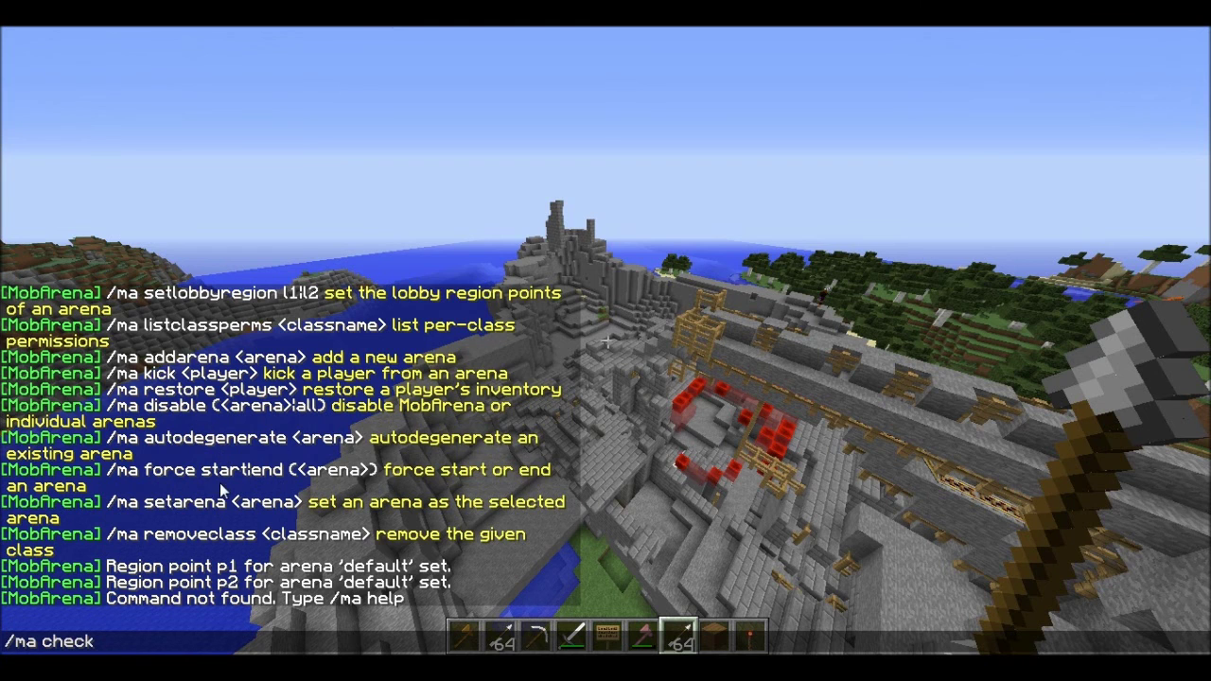
{"action": "scroll", "coordinate": [210, 389], "scroll_direction": "up", "scroll_amount": 1}
{"action": "scroll", "coordinate": [193, 385], "scroll_direction": "up", "scroll_amount": 1}
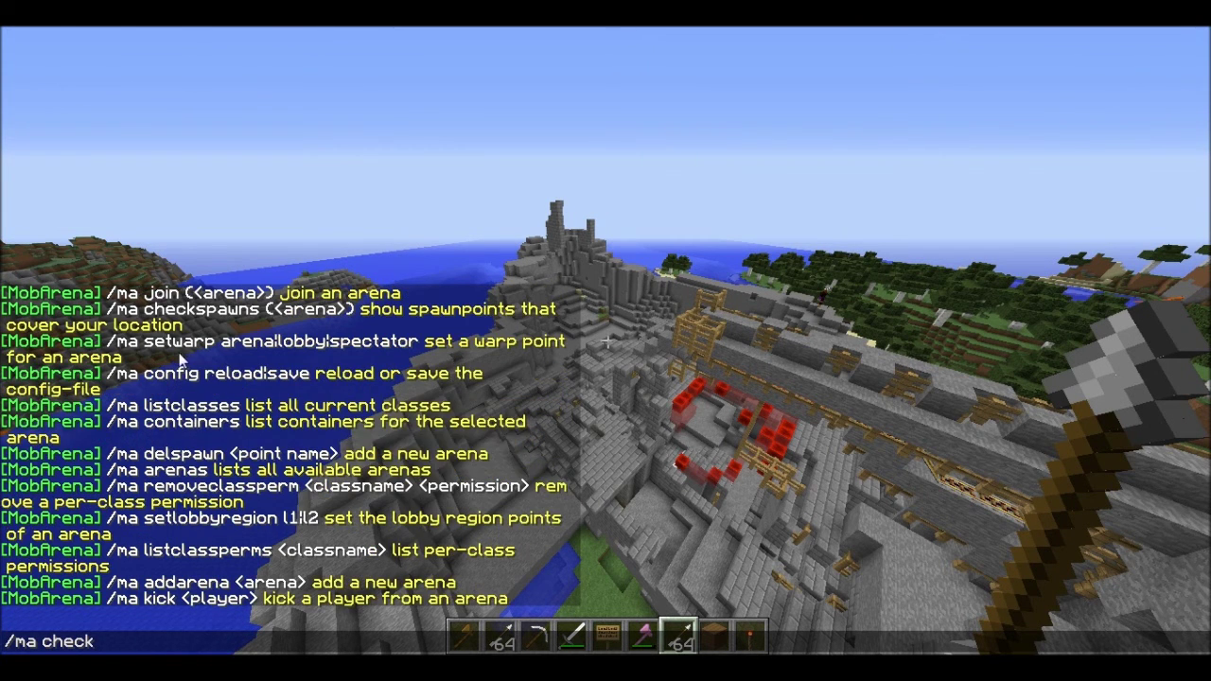
{"action": "scroll", "coordinate": [210, 355], "scroll_direction": "up", "scroll_amount": 1}
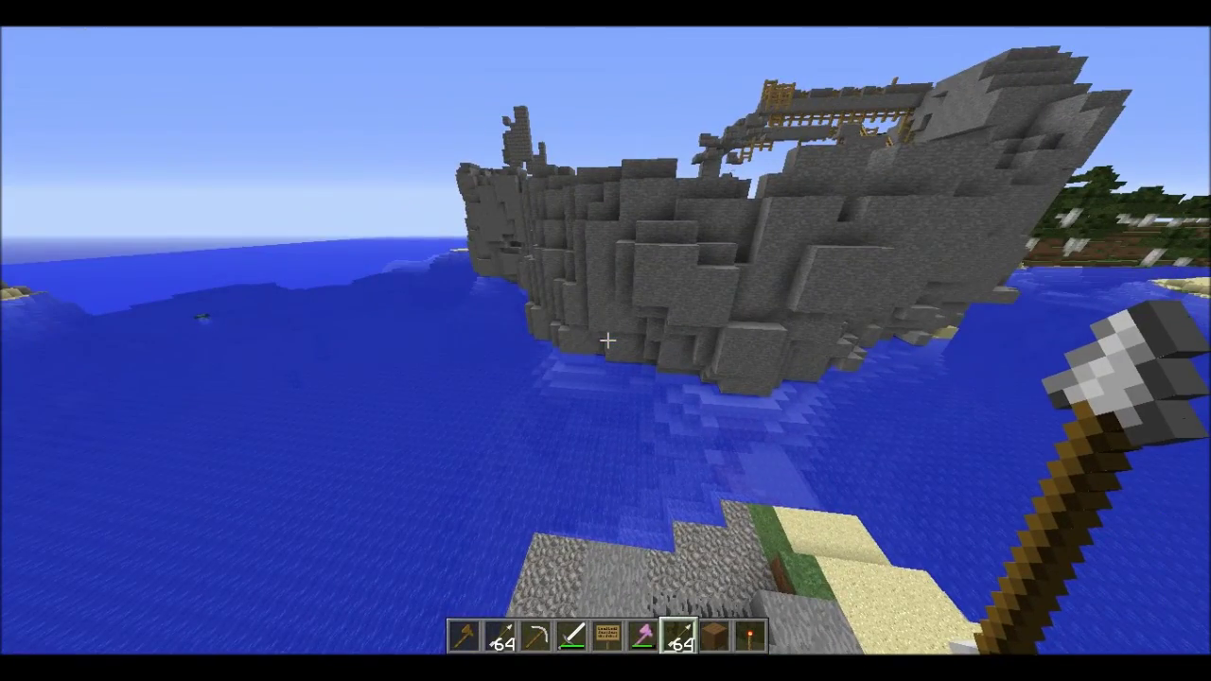
- Check the arena for missing setup data with /ma checkdata
{"action": "key", "text": "slash"}
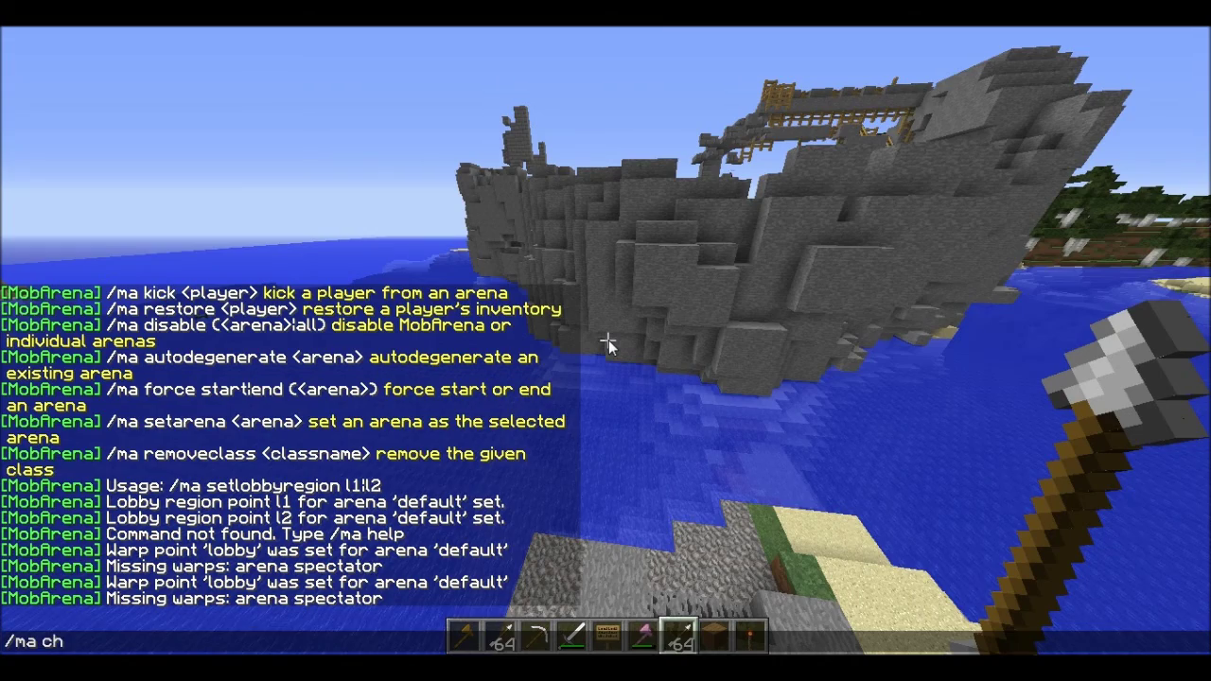
{"action": "type", "text": "ma checkdata"}
{"action": "key", "text": "Return"}
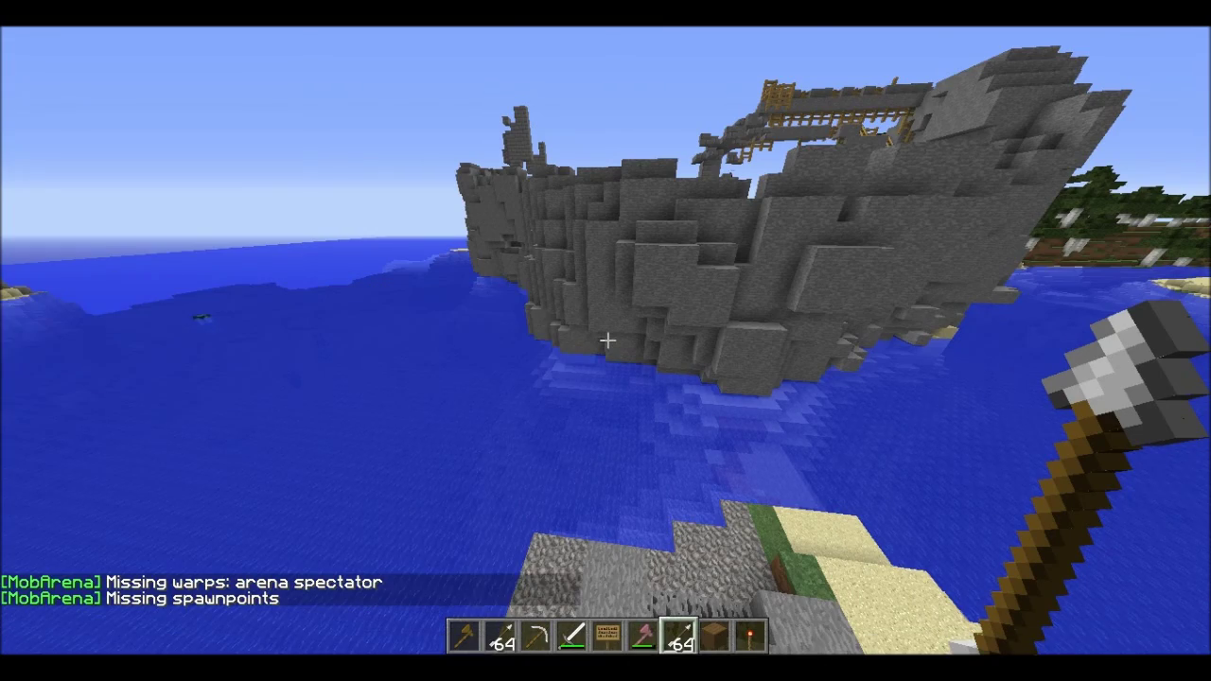
- Fly down to the stone base outside the lobby building and set the first lobby region point with /ma setlobbyregion l1
{"action": "key", "text": "space"}
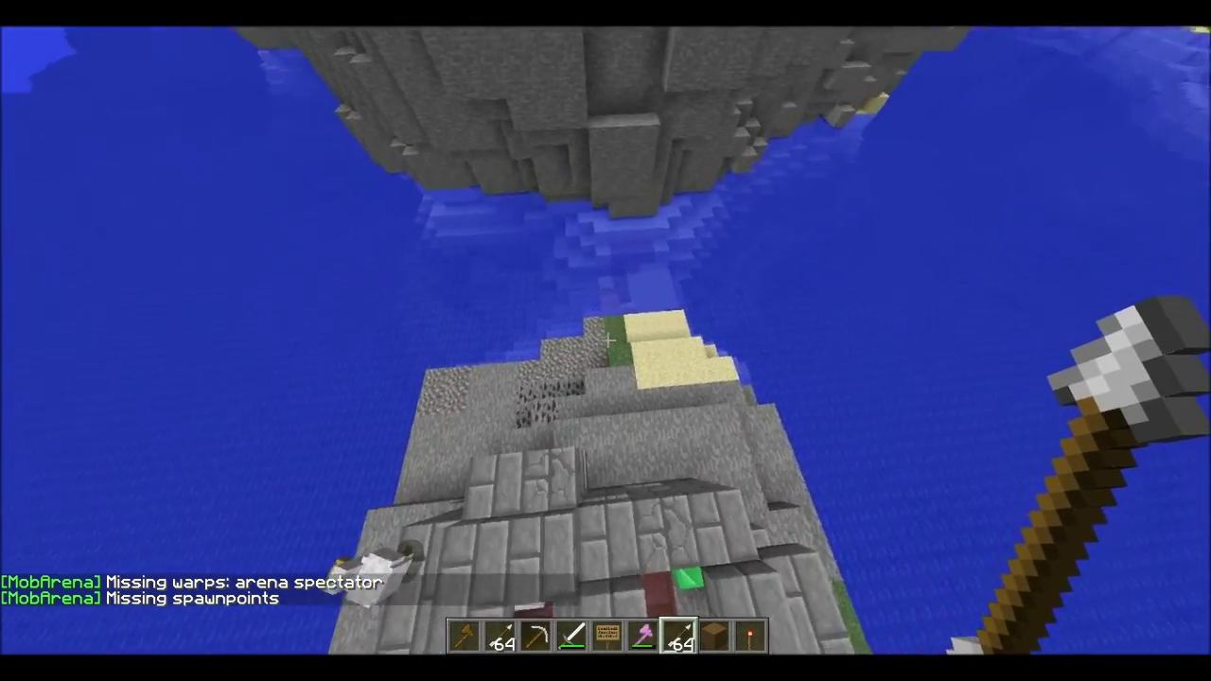
{"action": "key", "text": "s"}
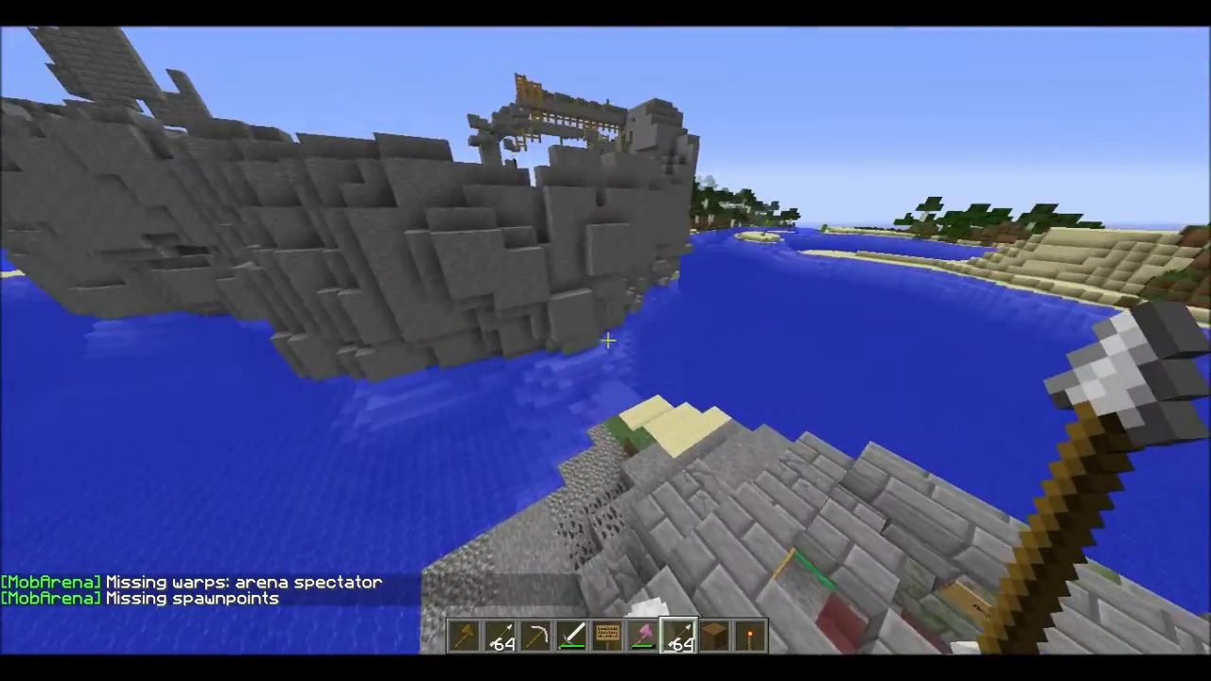
{"action": "key", "text": "s"}
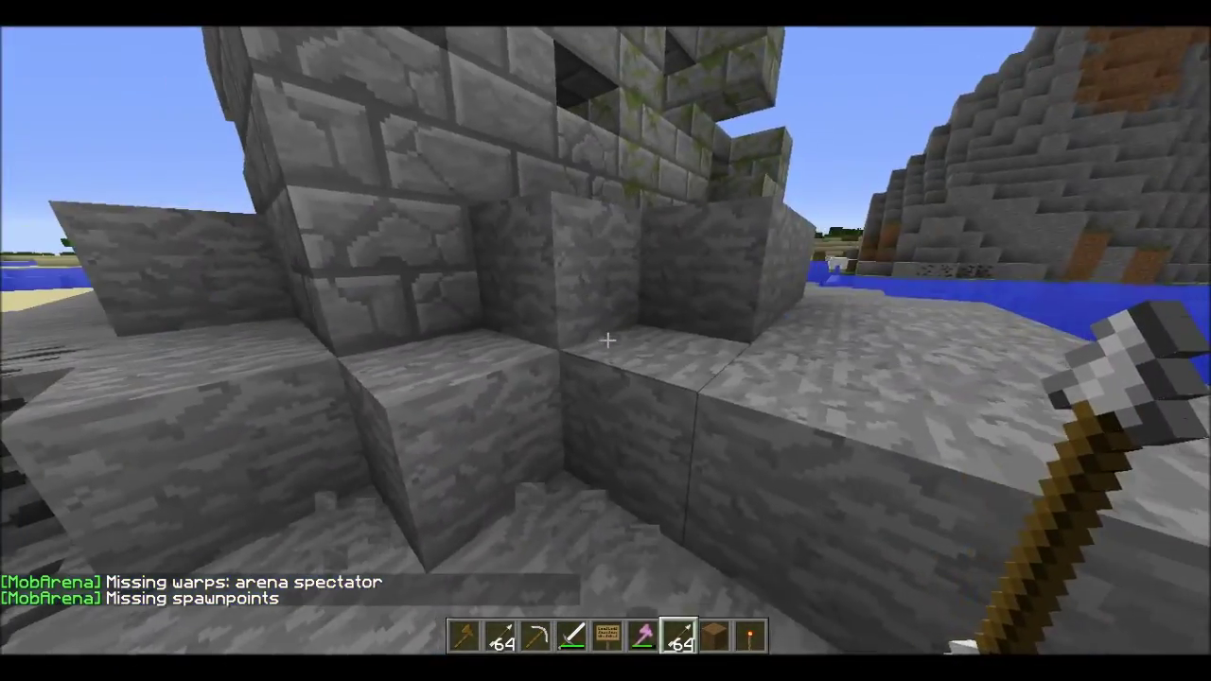
{"action": "key", "text": "t"}
{"action": "type", "text": "/ma setlobby"}
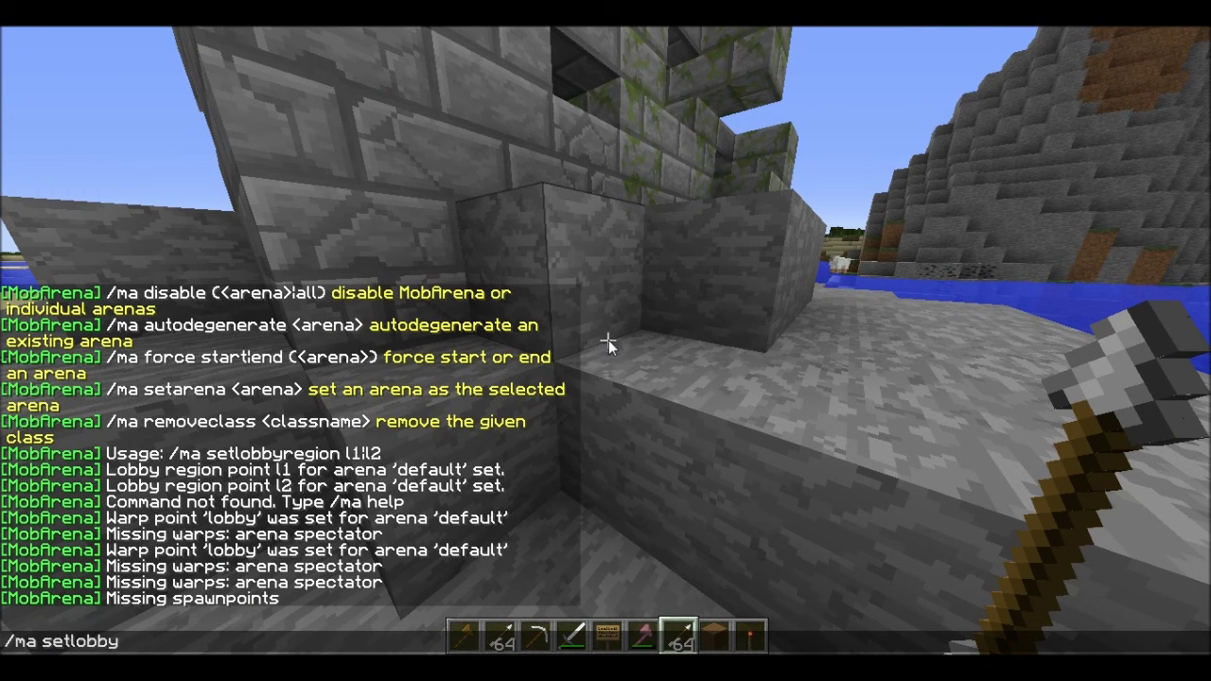
{"action": "key", "text": "Return"}
{"action": "key", "text": "t"}
{"action": "key", "text": "Up"}
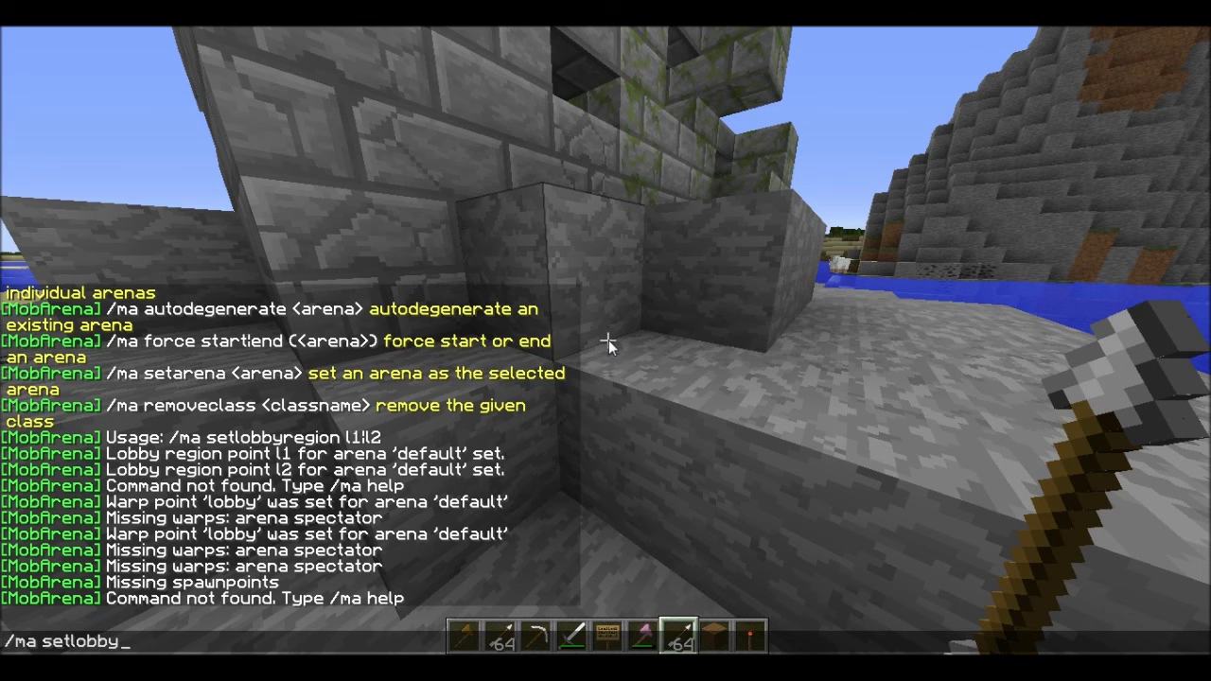
{"action": "type", "text": "region l1"}
{"action": "key", "text": "Return"}
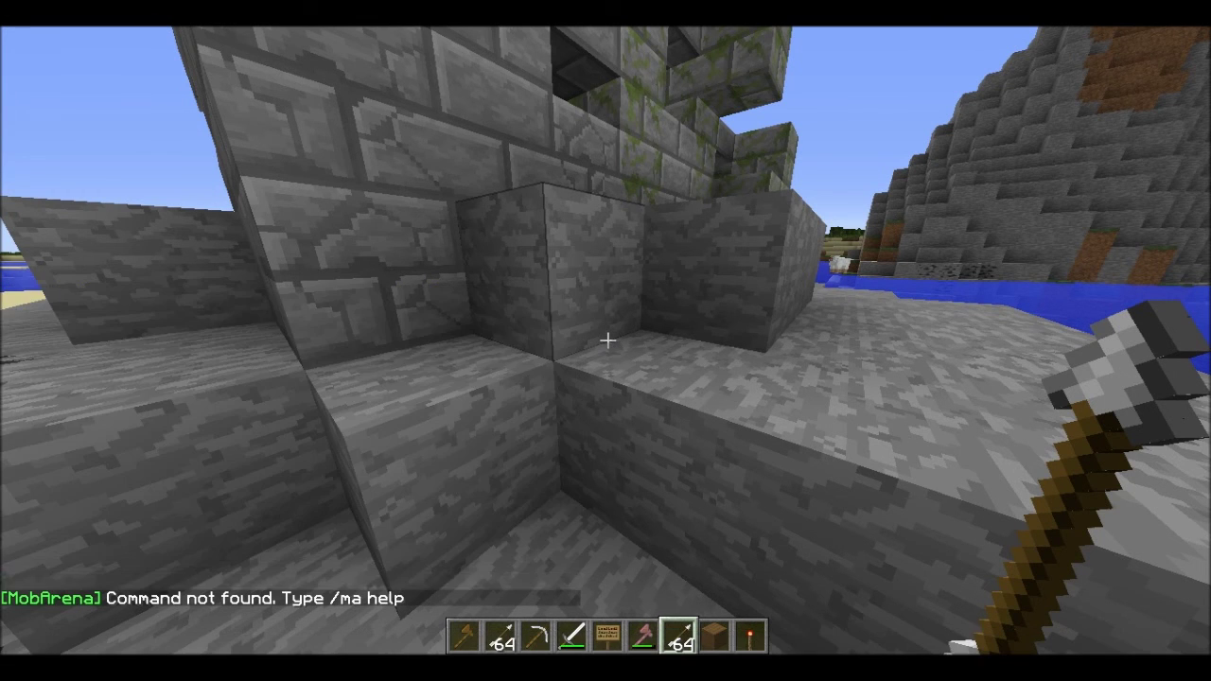
- Fly above the opposite end of the lobby building and set the second lobby region point with /ma setlobbyregion l2
{"action": "key", "text": "s"}
{"action": "key", "text": "space"}
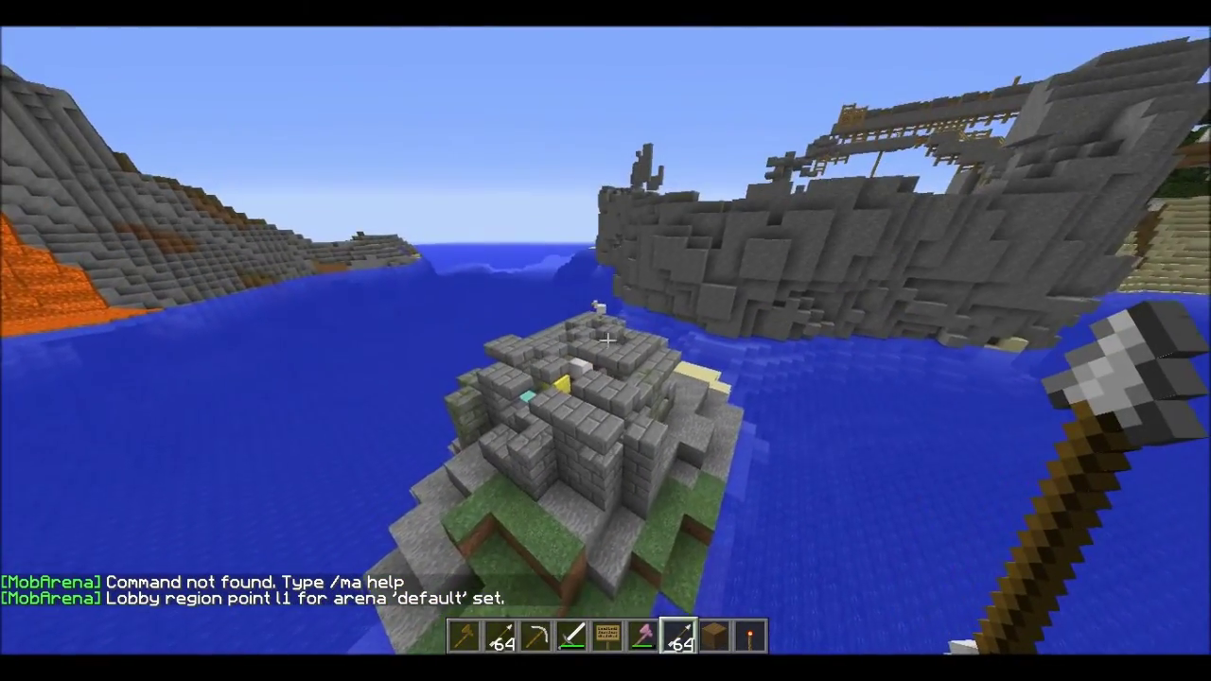
{"action": "key", "text": "w"}
{"action": "key", "text": "t"}
{"action": "key", "text": "Up"}
{"action": "key", "text": "BackSpace"}
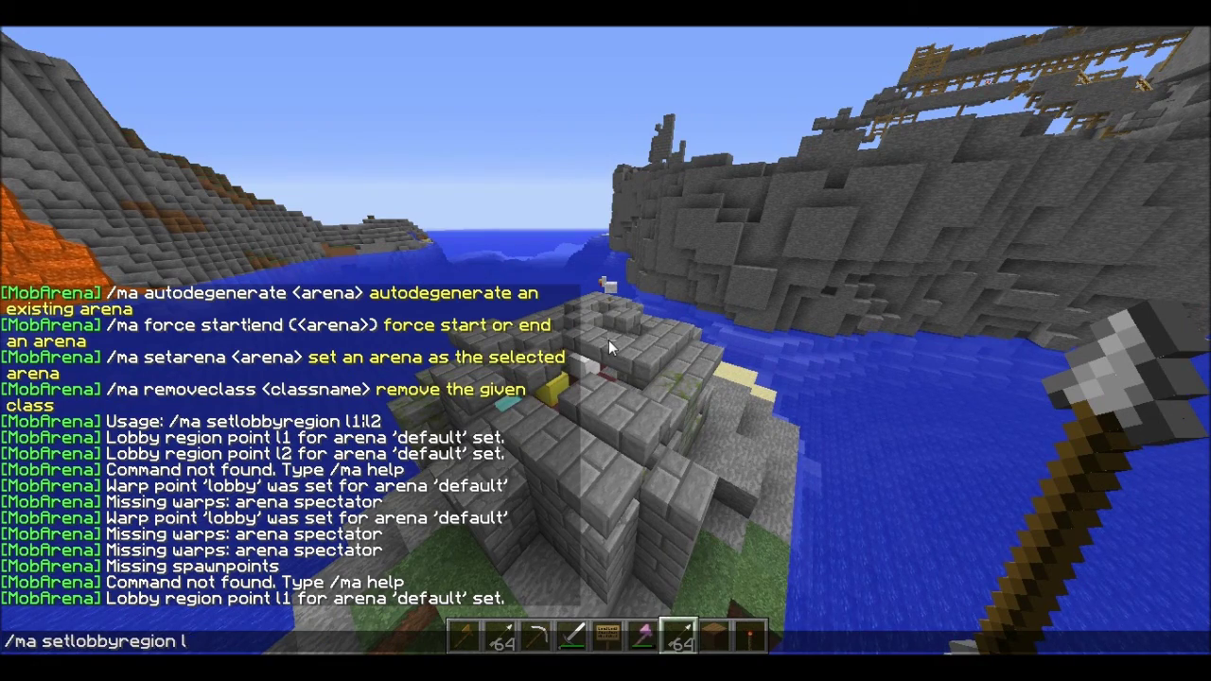
{"action": "type", "text": "2"}
{"action": "key", "text": "Return"}
- Enter the lobby room with the class signs and set its warp point with /ma setwarp lobby
{"action": "key", "text": "w"}
{"action": "key", "text": "w"}
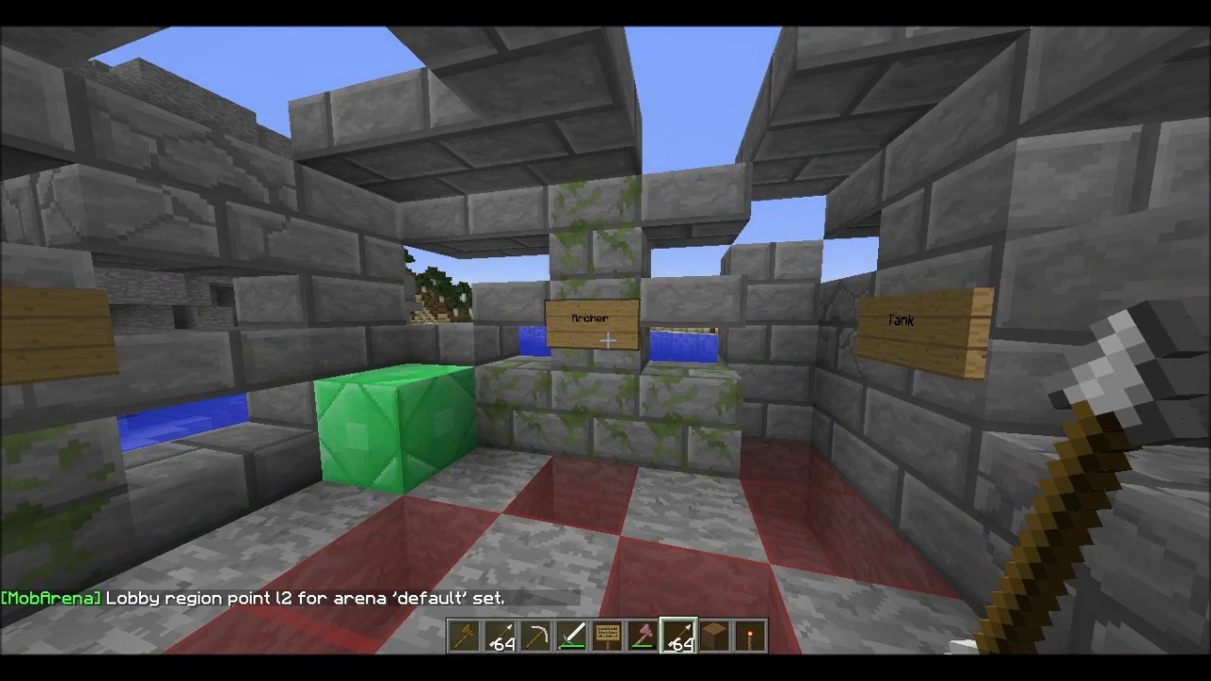
{"action": "key", "text": "slash"}
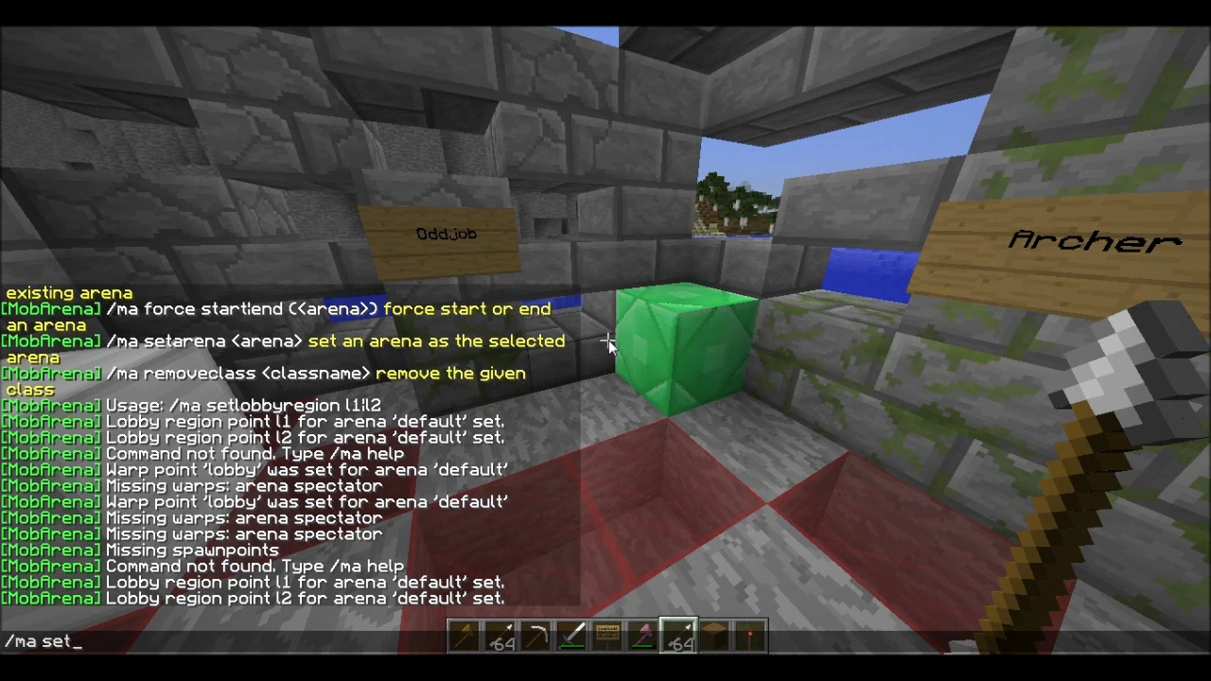
{"action": "type", "text": "ma setspawn"}
{"action": "type", "text": " lobby"}
{"action": "key", "text": "Return"}
{"action": "key", "text": "t"}
{"action": "key", "text": "Up"}
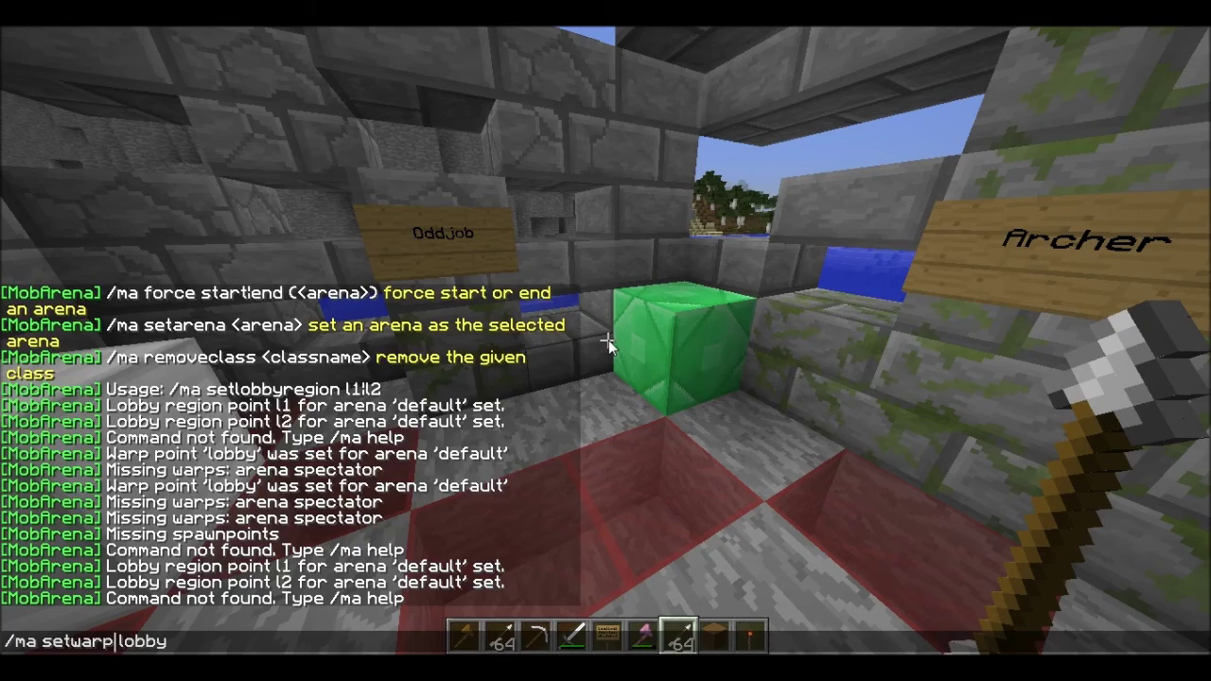
{"action": "key", "text": "Return"}
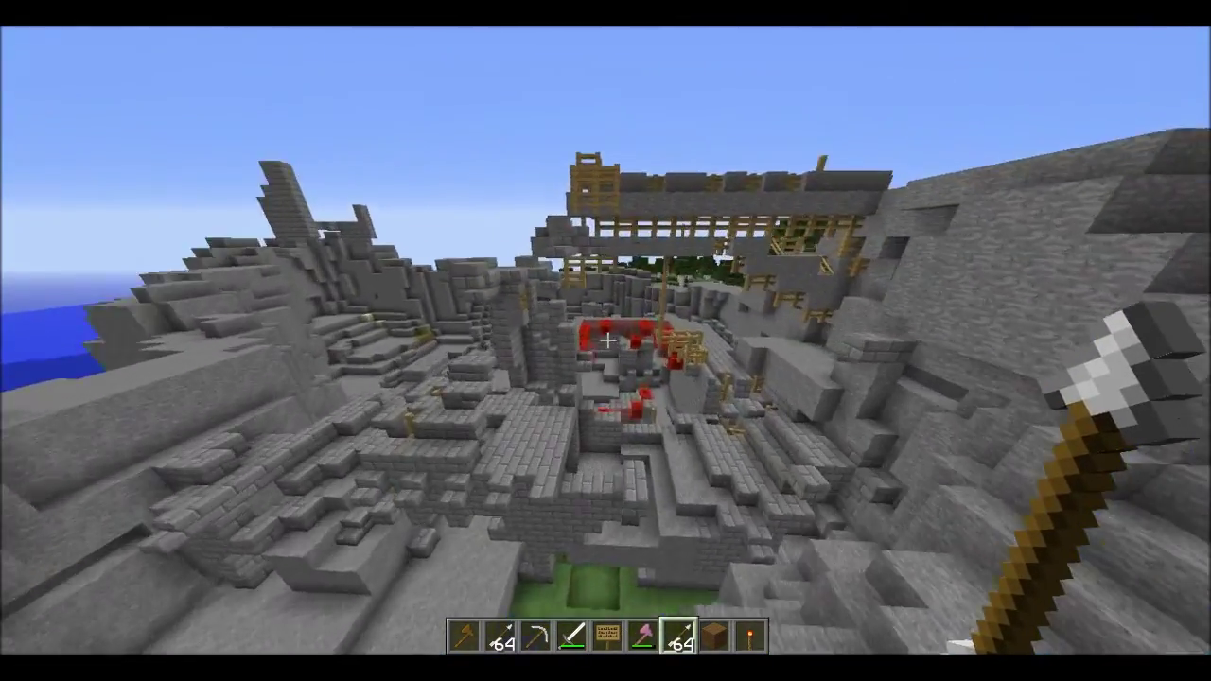
- Fly to the high ledge overlooking the arena and set the spectator warp with /ma setwarp spectator
{"action": "key", "text": "space"}
{"action": "key", "text": "w"}
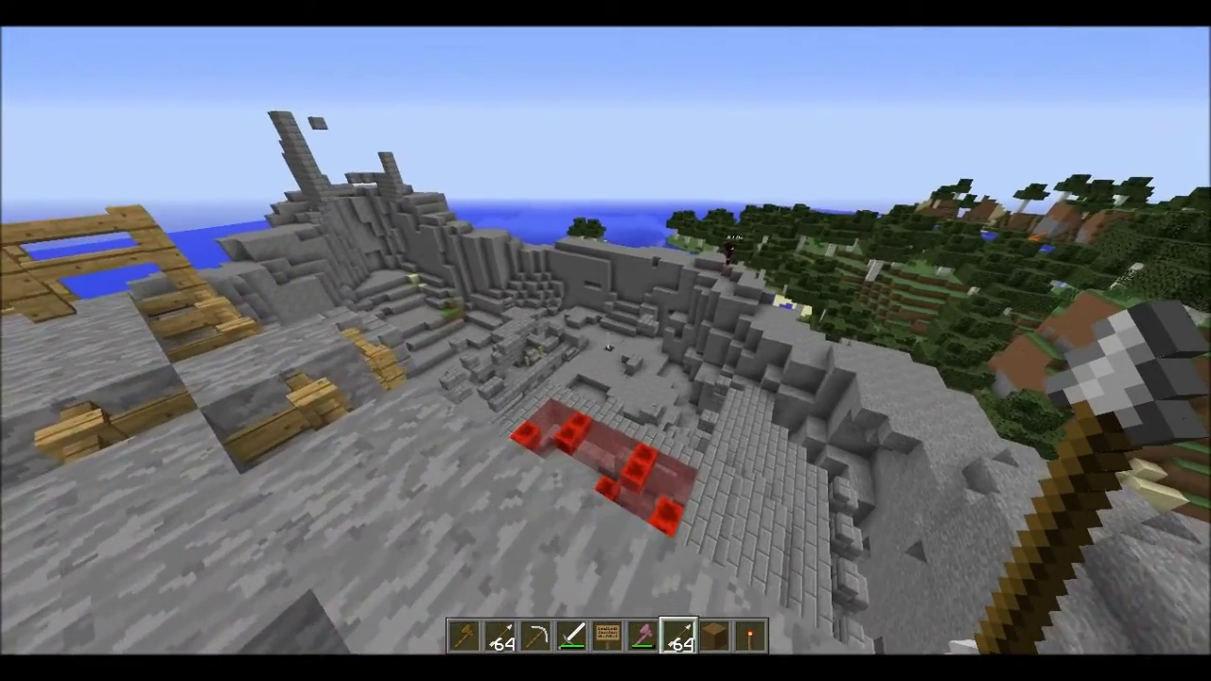
{"action": "key", "text": "t"}
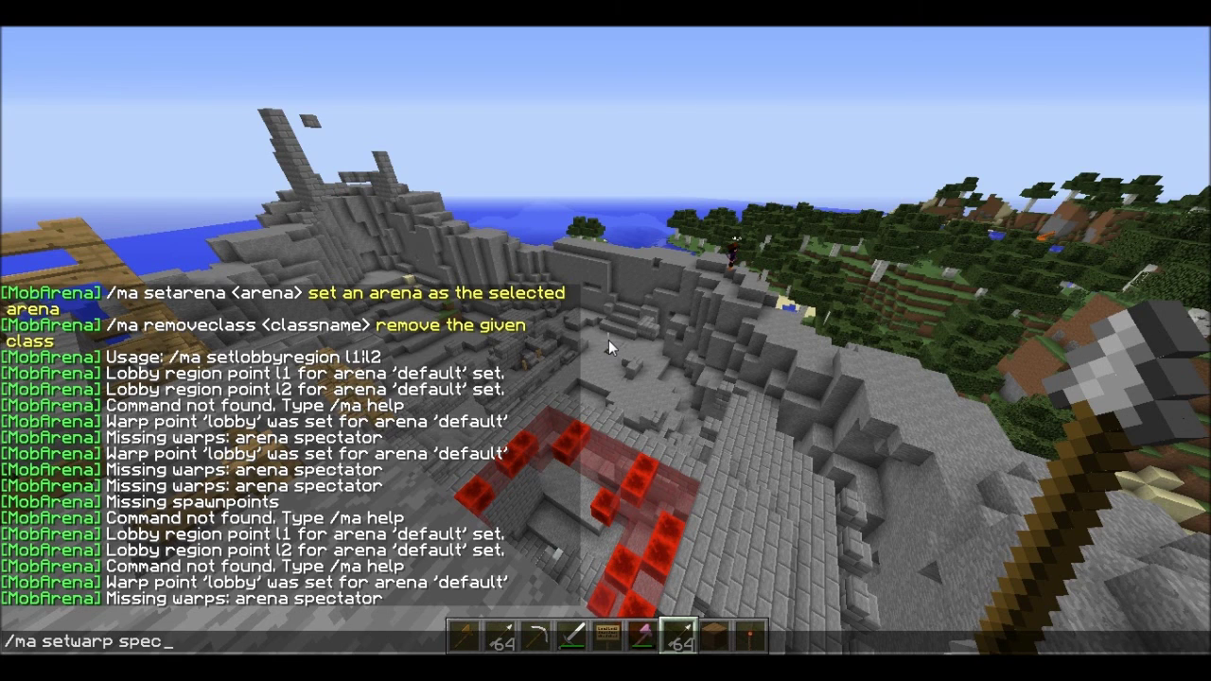
{"action": "type", "text": "/ma setwarp spectator"}
{"action": "key", "text": "Return"}
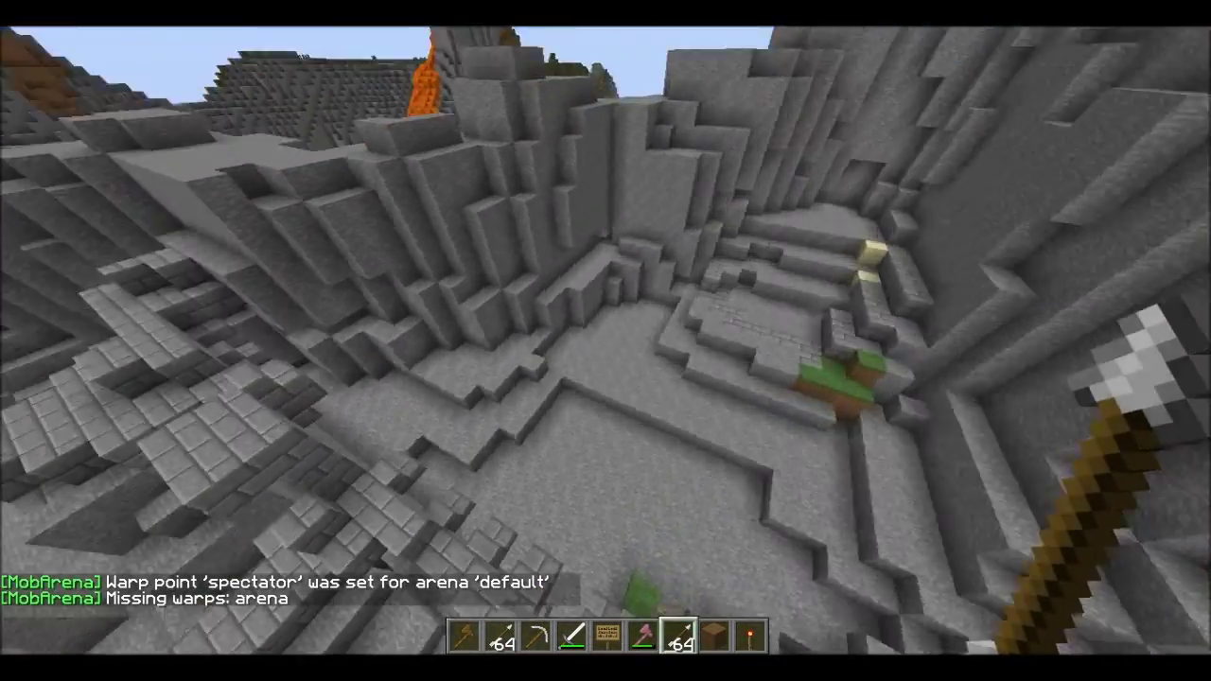
- Consult the MobArena help list in the chat history and set the arena warp on the arena floor with /ma setwarp arena
{"action": "key", "text": "t"}
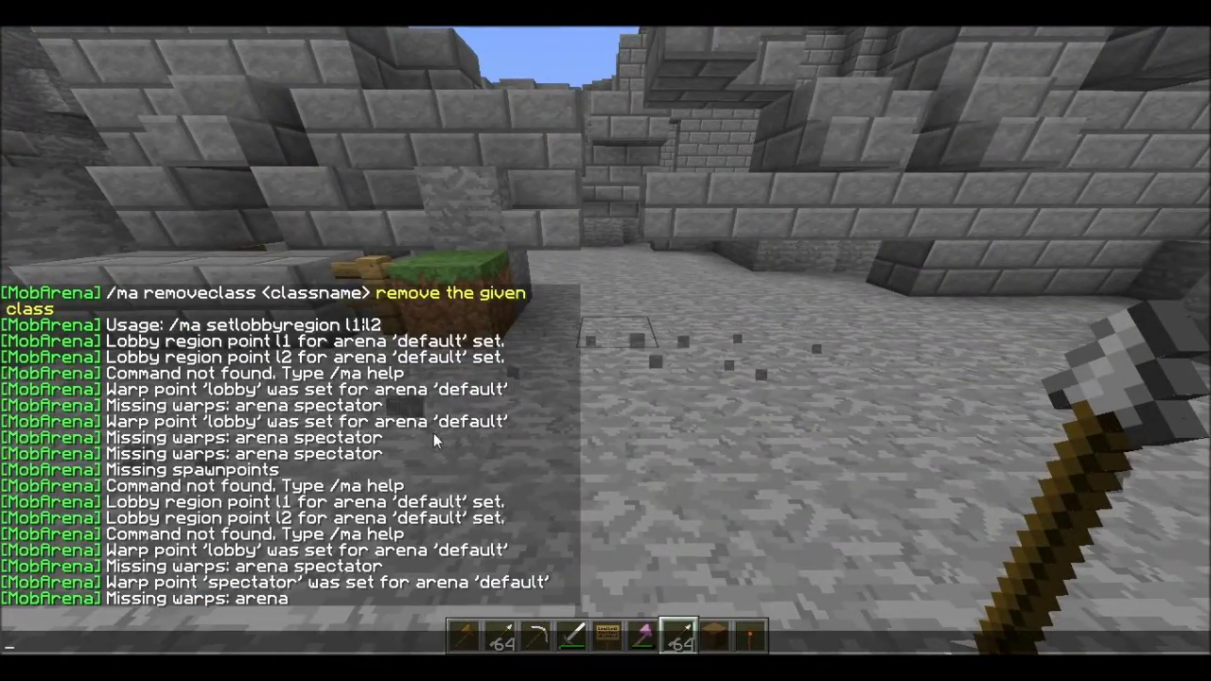
{"action": "scroll", "coordinate": [434, 434], "scroll_direction": "up", "scroll_amount": 3}
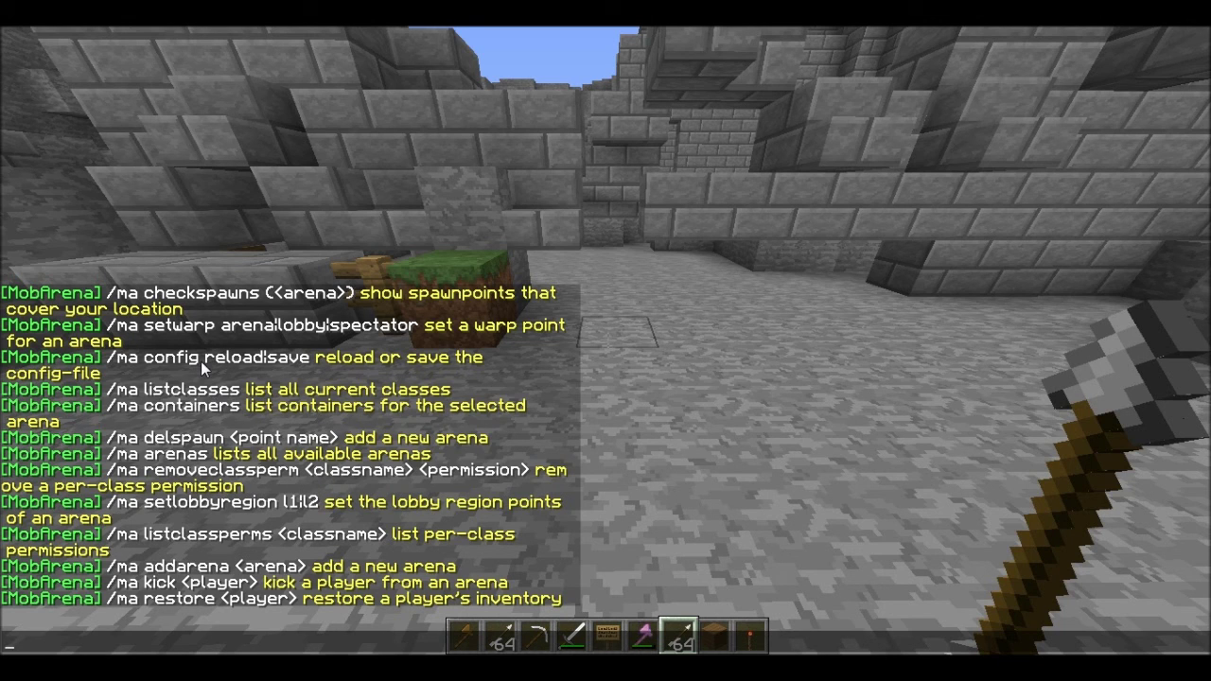
{"action": "scroll", "coordinate": [201, 361], "scroll_direction": "up", "scroll_amount": 1}
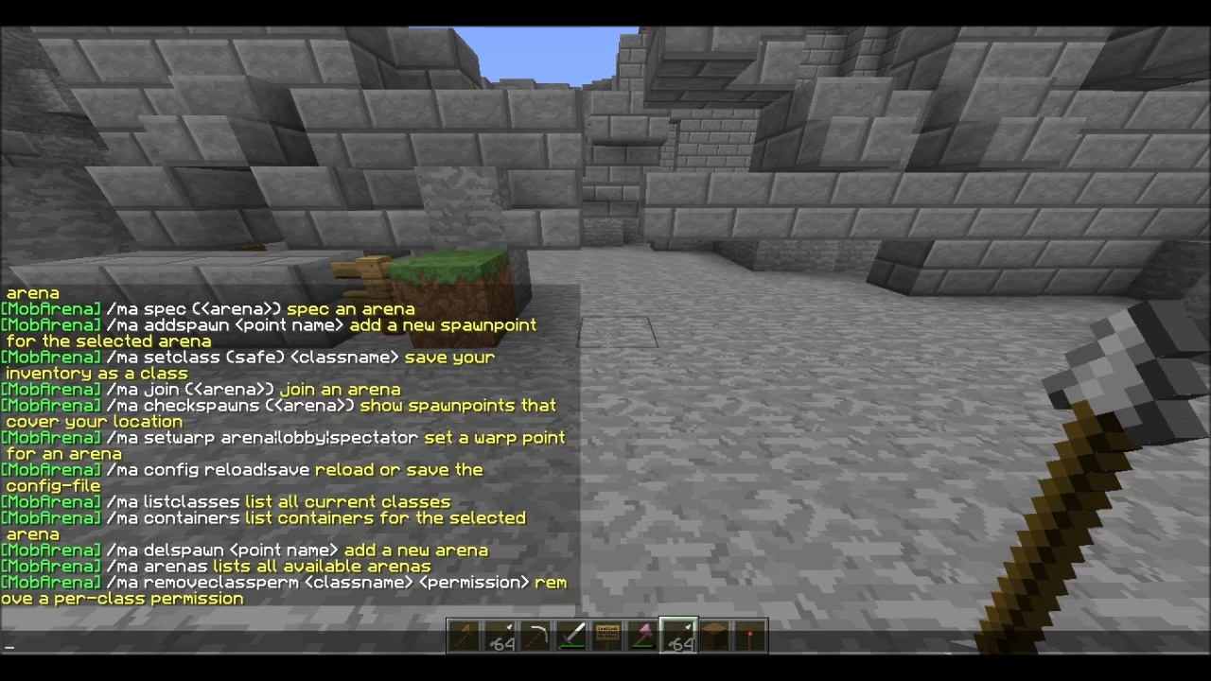
{"action": "key", "text": "Escape"}
{"action": "type", "text": "t"}
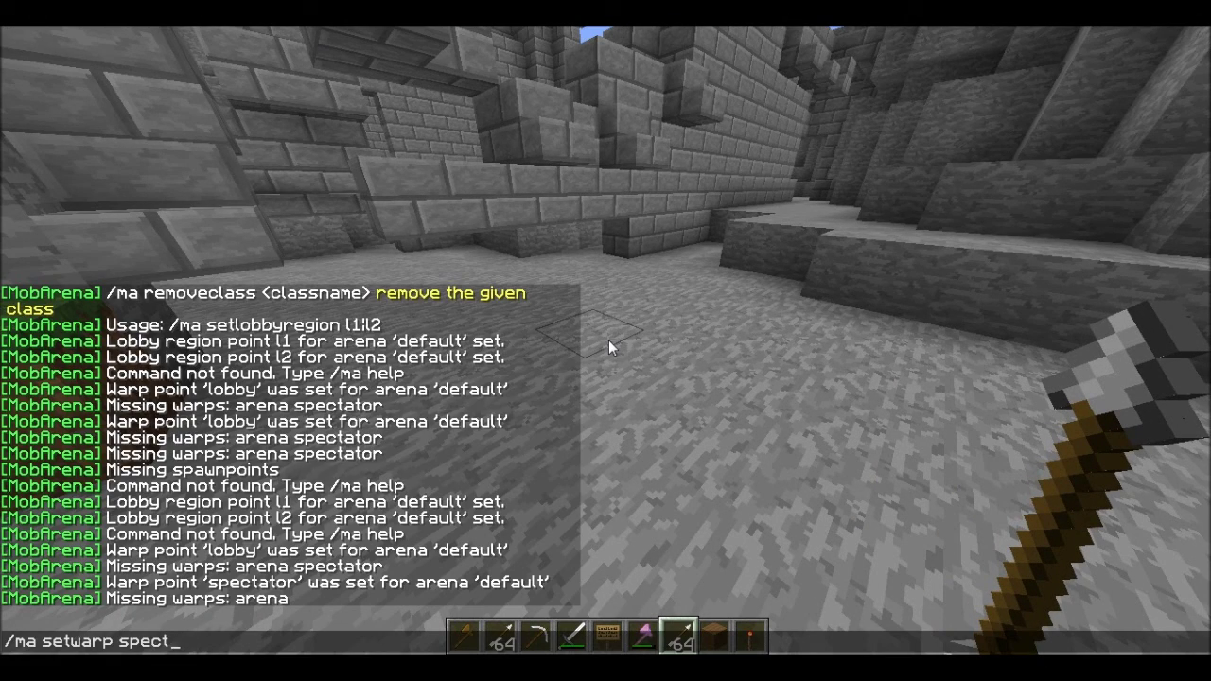
{"action": "type", "text": "/ma setwarp spectatorena"}
{"action": "key", "text": "Return"}
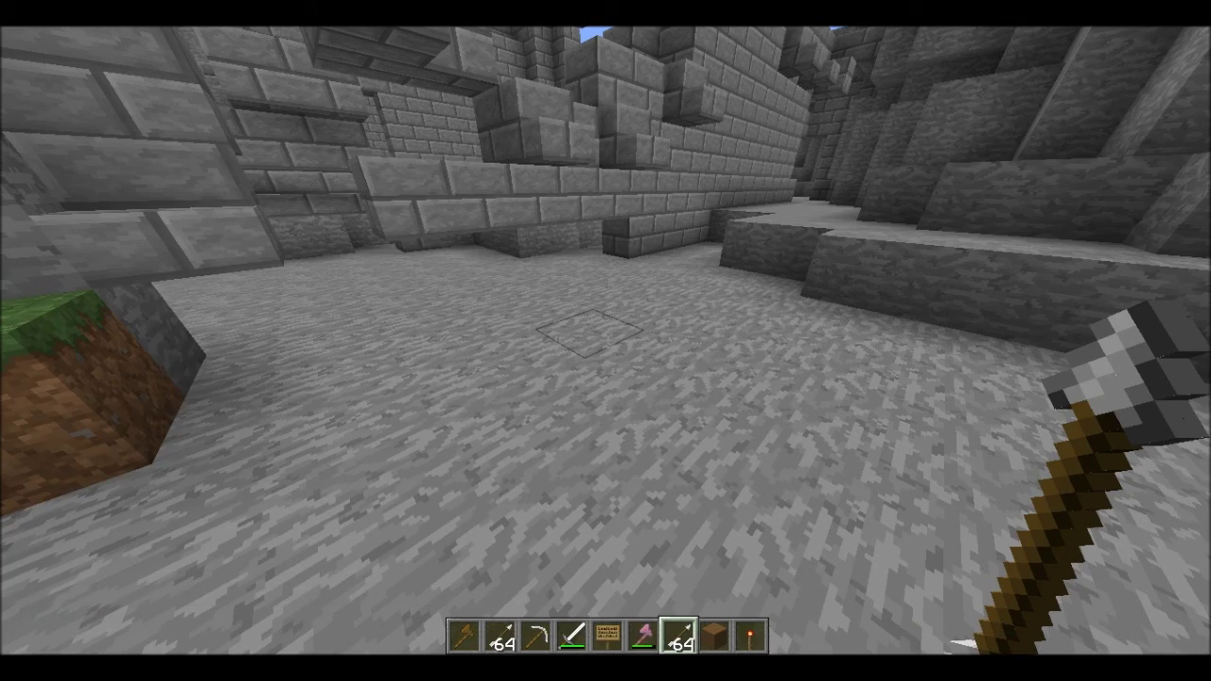
- Look up the spawnpoint command in the help list and add spawnpoint p1 in the covered stone passage with /ma addspawn p1
{"action": "key", "text": "w"}
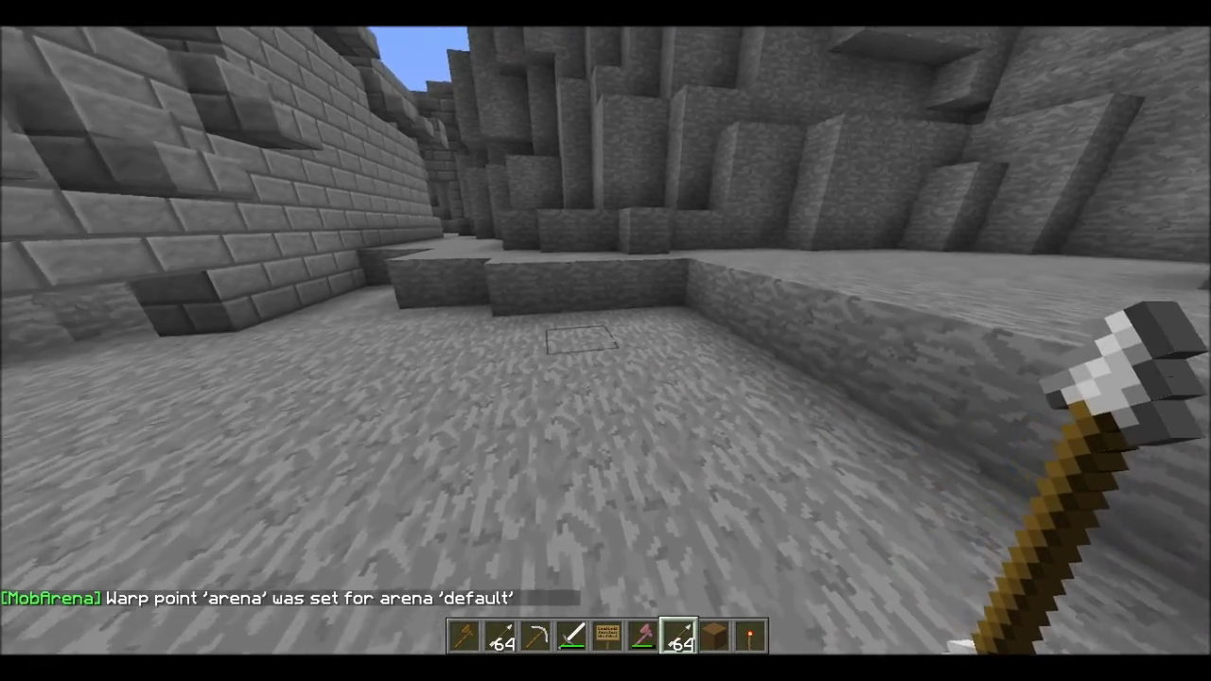
{"action": "key", "text": "w"}
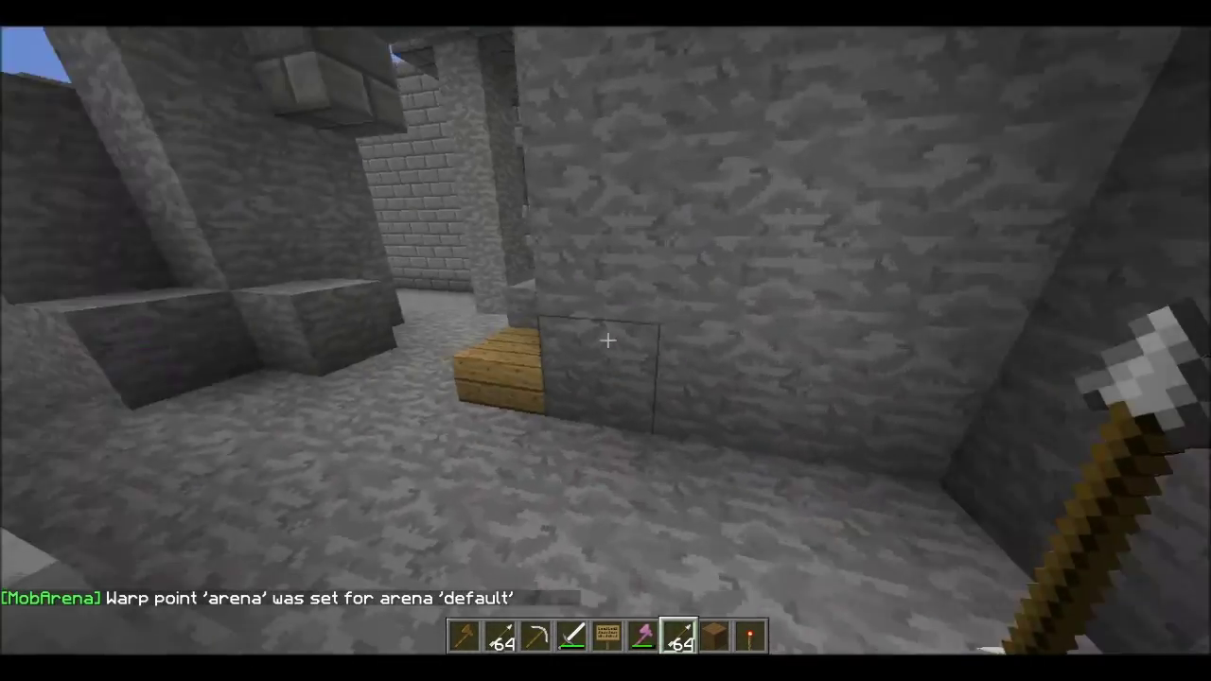
{"action": "key", "text": "t"}
{"action": "scroll", "coordinate": [379, 369], "scroll_direction": "up", "scroll_amount": 10}
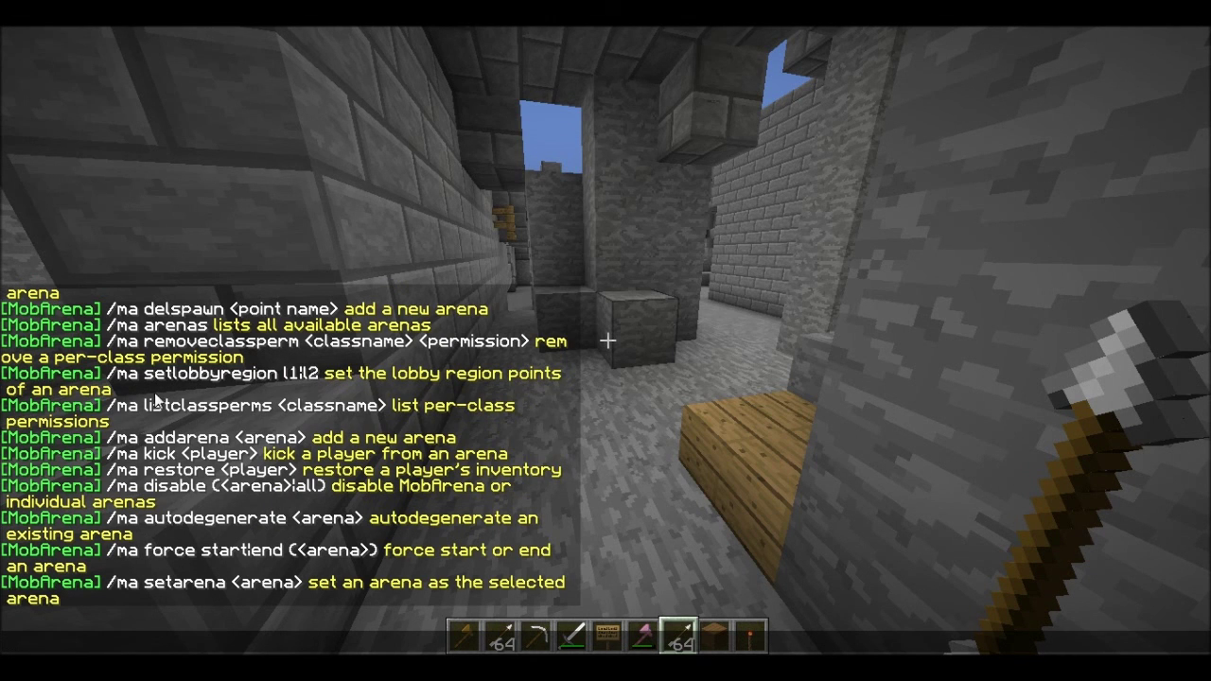
{"action": "scroll", "coordinate": [216, 473], "scroll_direction": "up", "scroll_amount": 1}
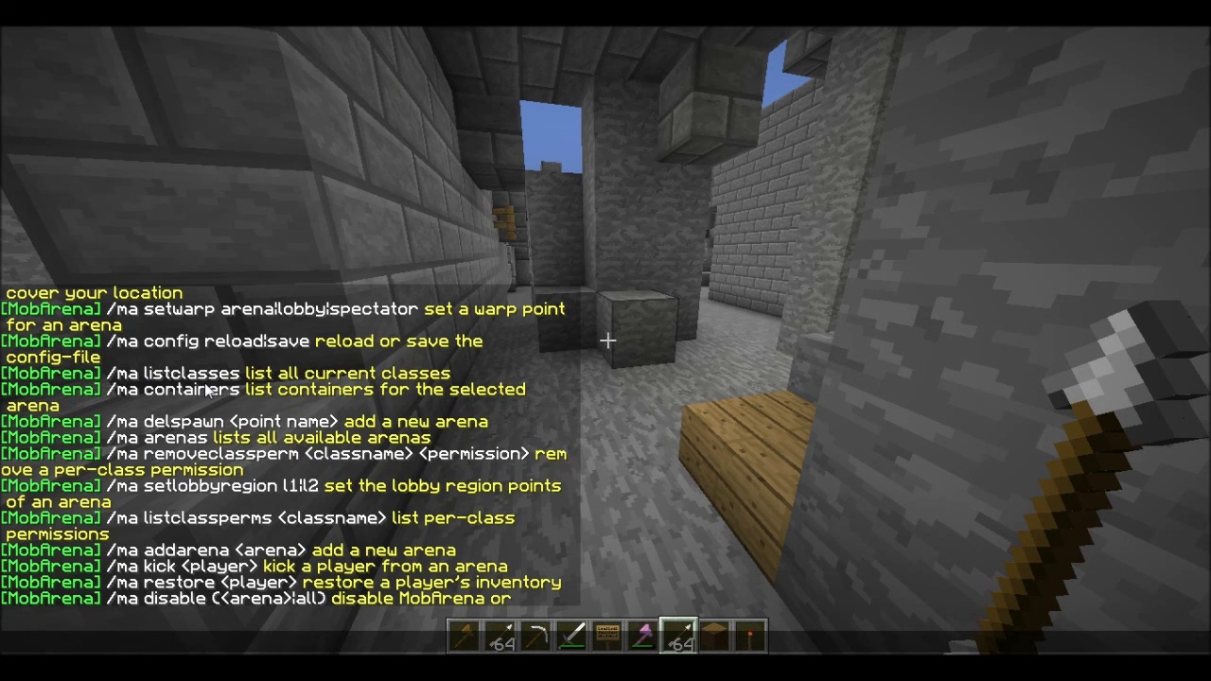
{"action": "scroll", "coordinate": [206, 390], "scroll_direction": "up", "scroll_amount": 1}
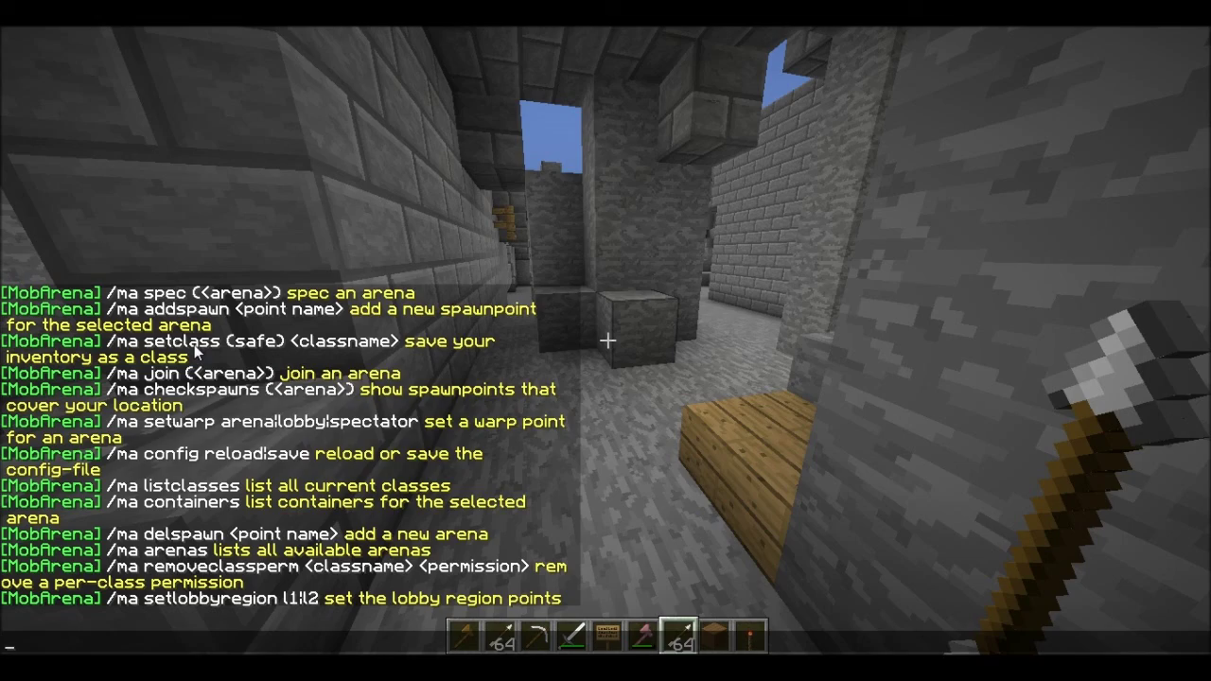
{"action": "key", "text": "Escape"}
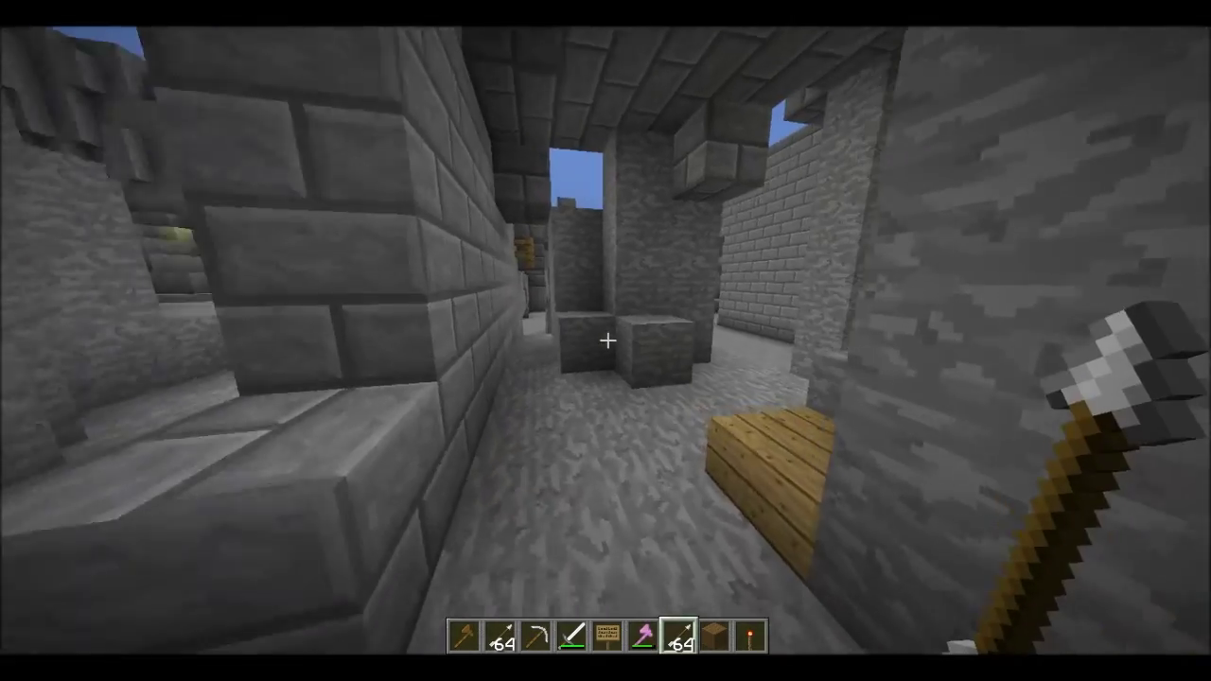
{"action": "type", "text": "w"}
{"action": "type", "text": "/ma a"}
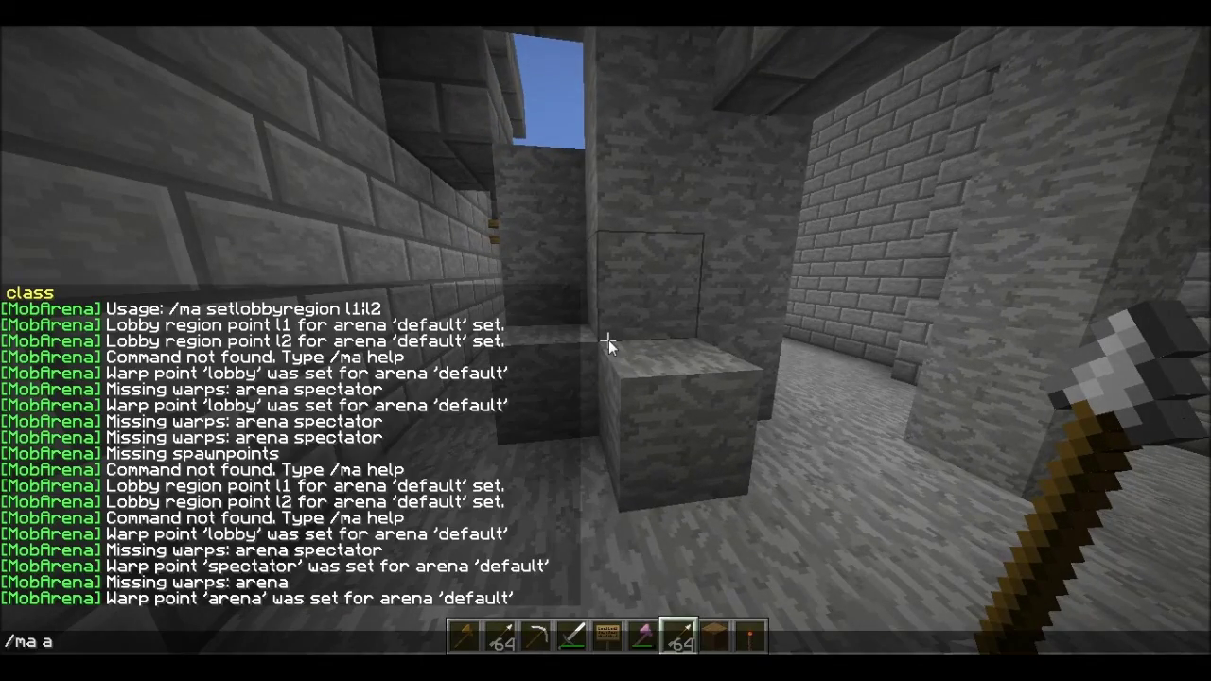
{"action": "type", "text": "ddspawn p1"}
{"action": "key", "text": "Return"}
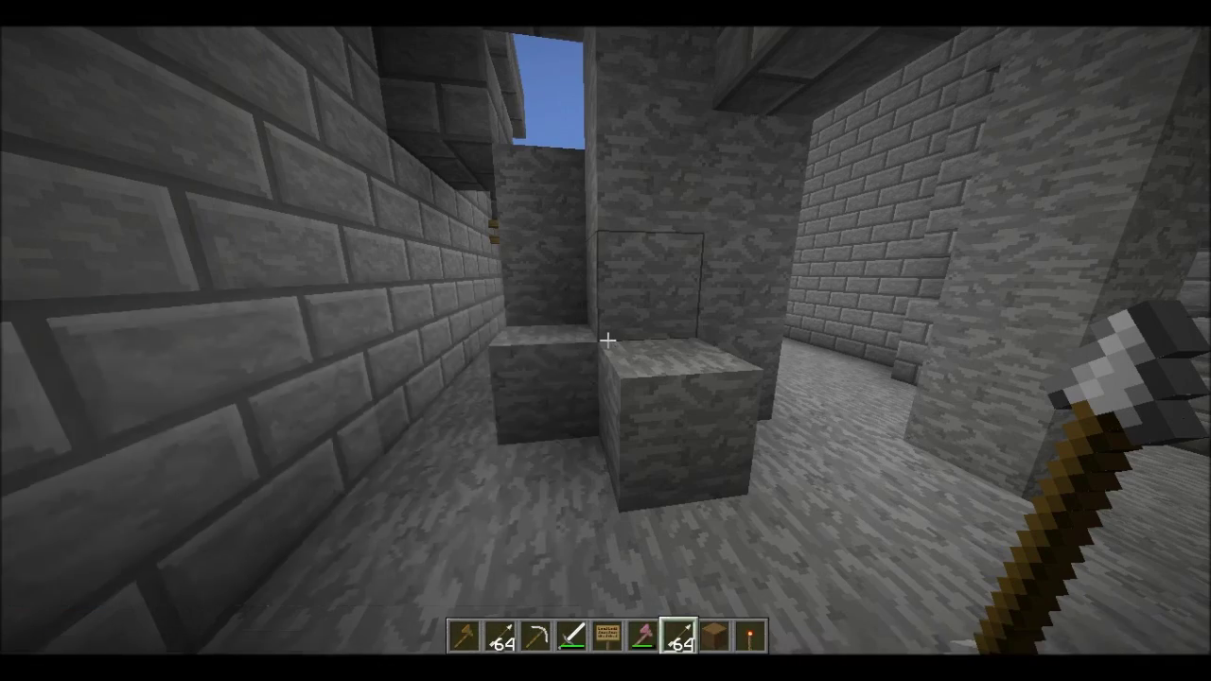
- Move farther along the stone path beside the grass pit and add a second spawnpoint with /ma addspawn p2
{"action": "key", "text": "w"}
{"action": "key", "text": "w"}
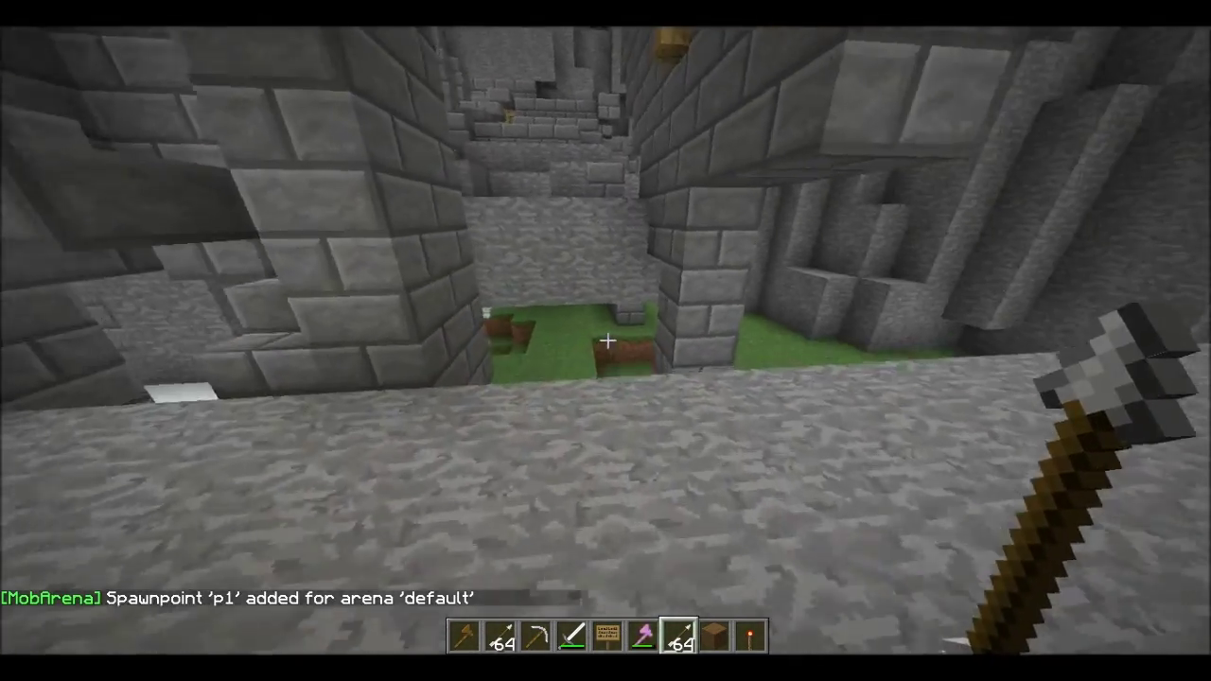
{"action": "key", "text": "t"}
{"action": "key", "text": "Up"}
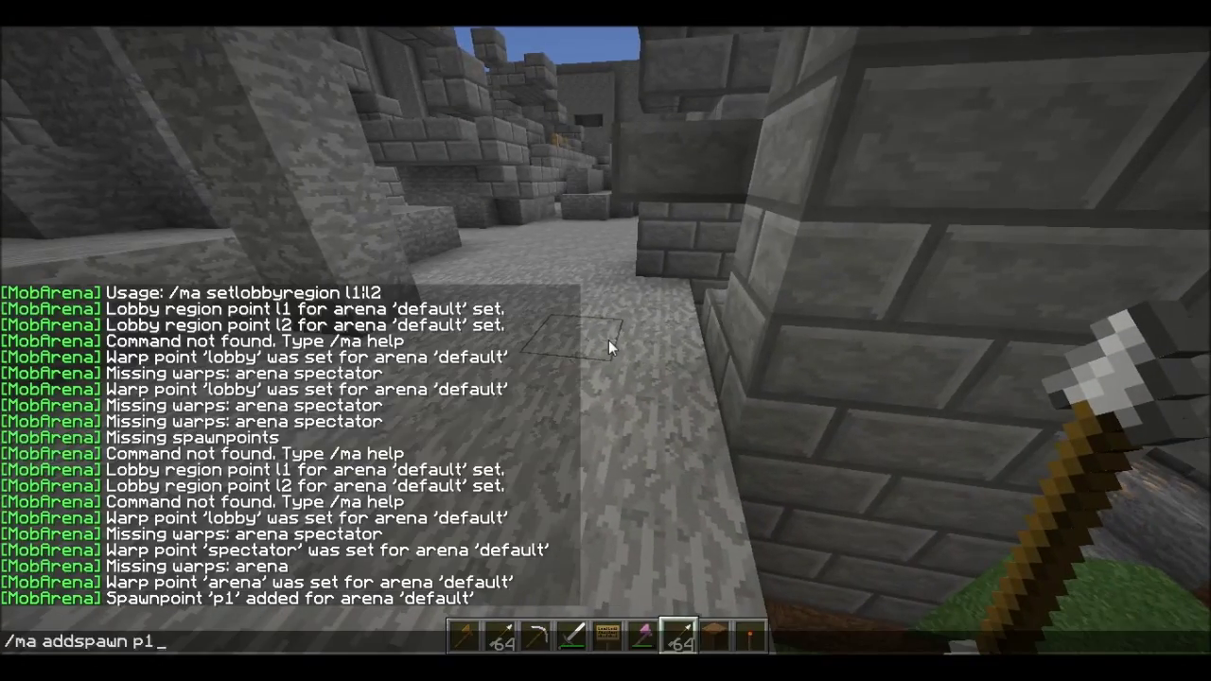
{"action": "type", "text": "2"}
{"action": "key", "text": "Return"}
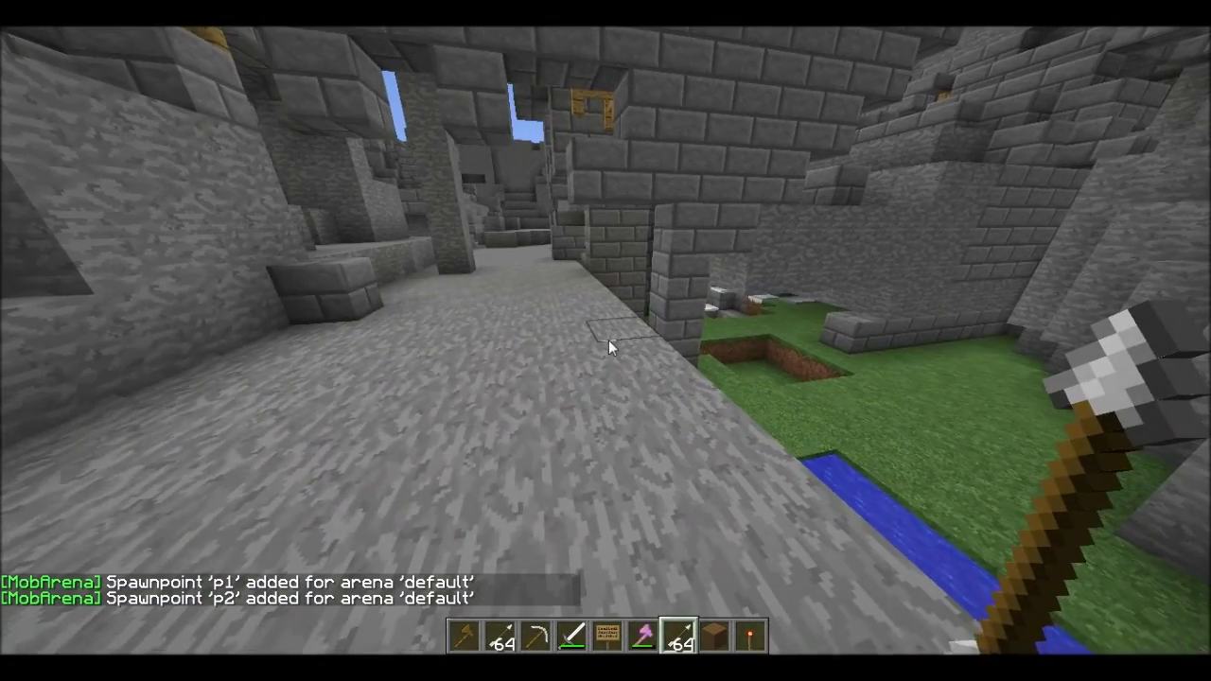
- Try to add spawnpoint p3 on the stone path beside the water channel with /ma addspawn p3
{"action": "key", "text": "t"}
{"action": "key", "text": "Up"}
{"action": "type", "text": "3"}
{"action": "key", "text": "Return"}
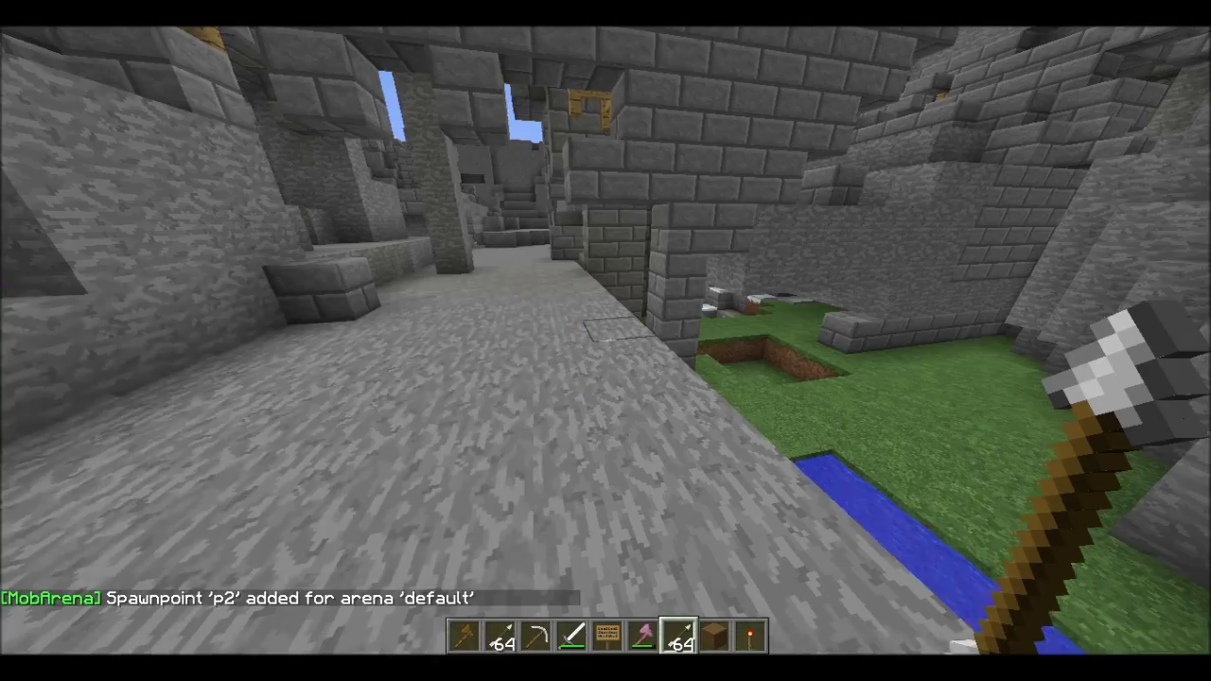
- Move back near the covered stone passage inside the arena and run /ma addspawn p3 again
{"action": "key", "text": "w"}
{"action": "key", "text": "w"}
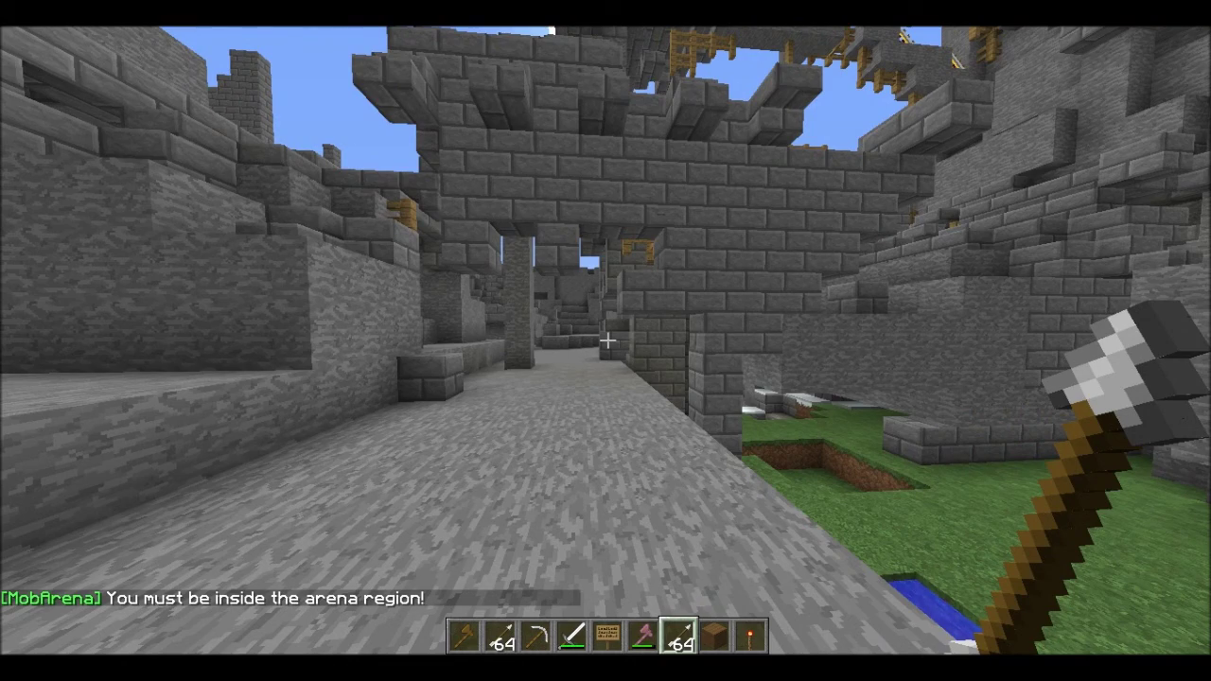
{"action": "key", "text": "w"}
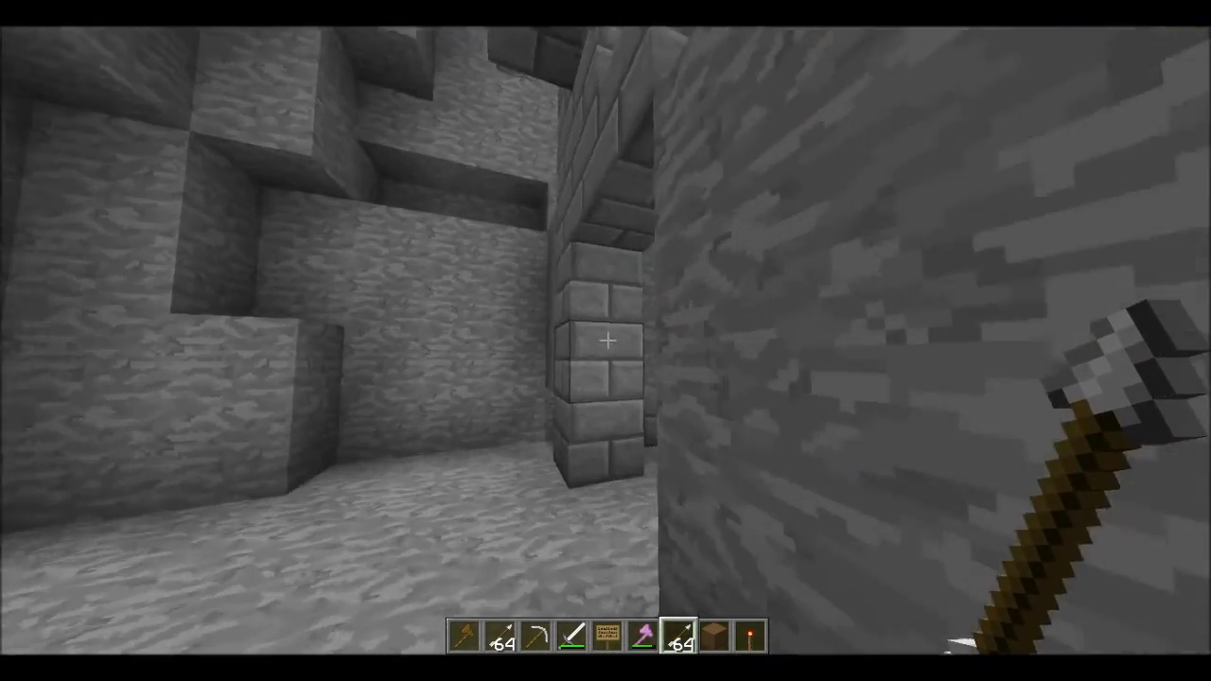
{"action": "key", "text": "w"}
{"action": "key", "text": "t"}
{"action": "key", "text": "Up"}
{"action": "key", "text": "Return"}
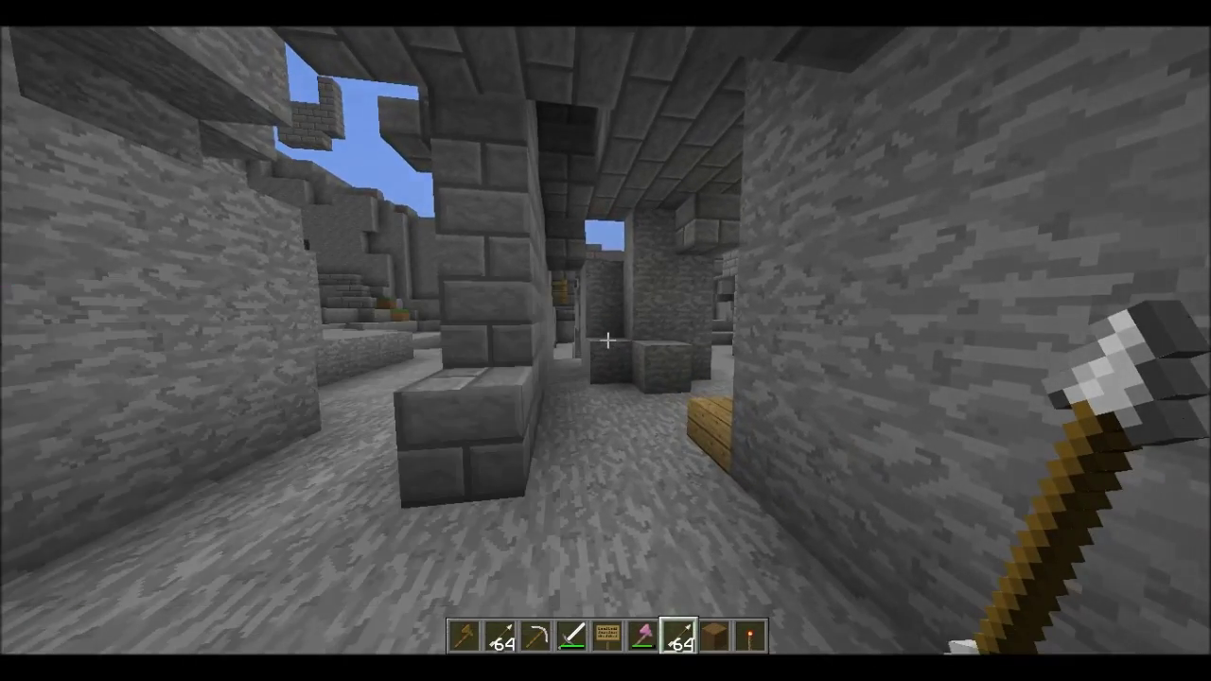
- Move out of the covered stone passage to the open stone ledge and add spawnpoint p4 with /ma addspawn p4
{"action": "key", "text": "w"}
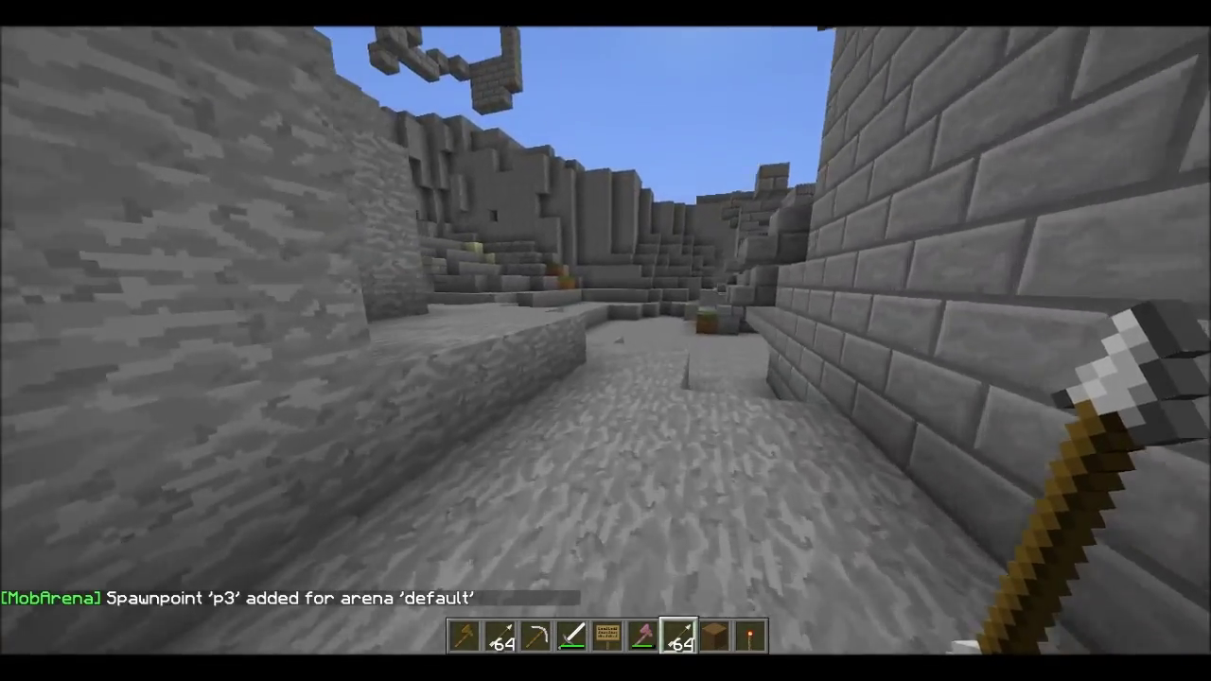
{"action": "key", "text": "t"}
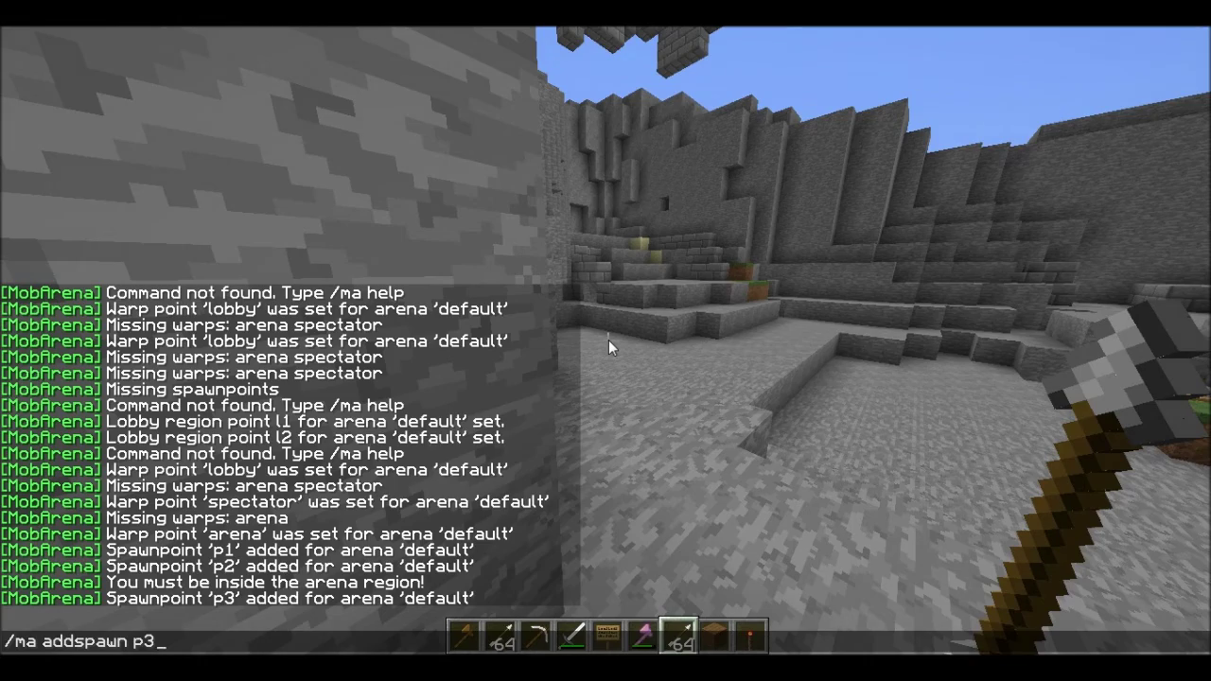
{"action": "key", "text": "BackSpace"}
{"action": "type", "text": "4"}
{"action": "key", "text": "Return"}
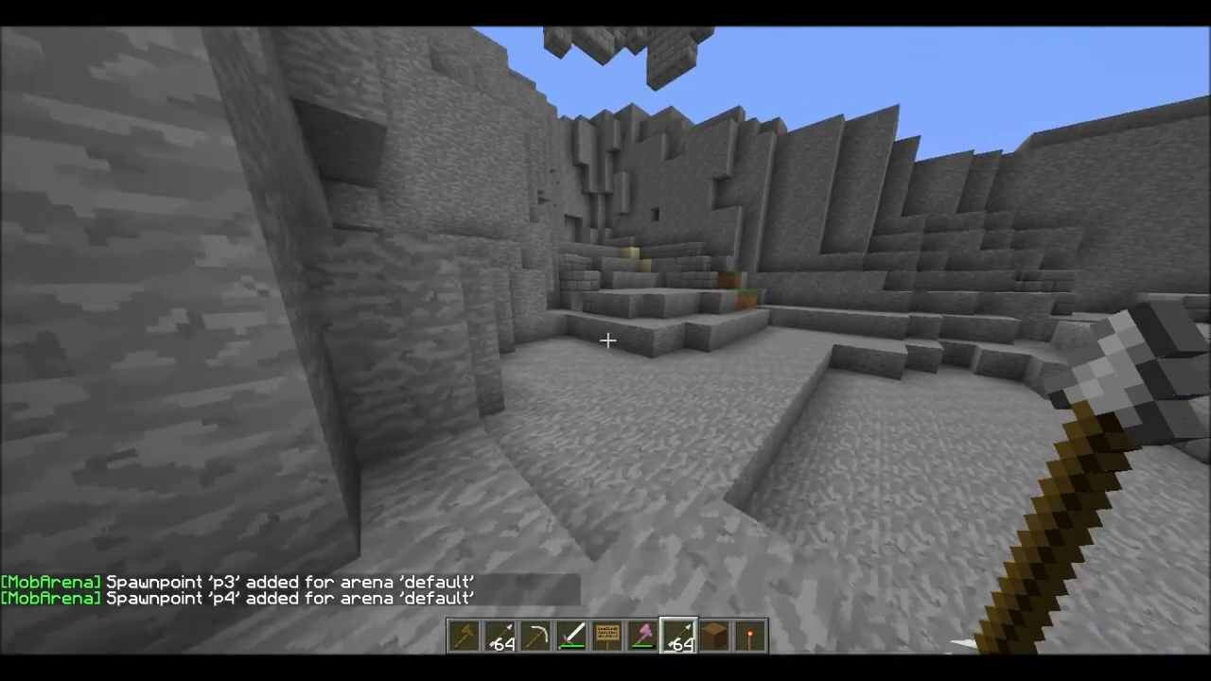
- Walk on to the stone brick paving beside the grass patch and add another spawnpoint with /ma addspawn p5
{"action": "key", "text": "w"}
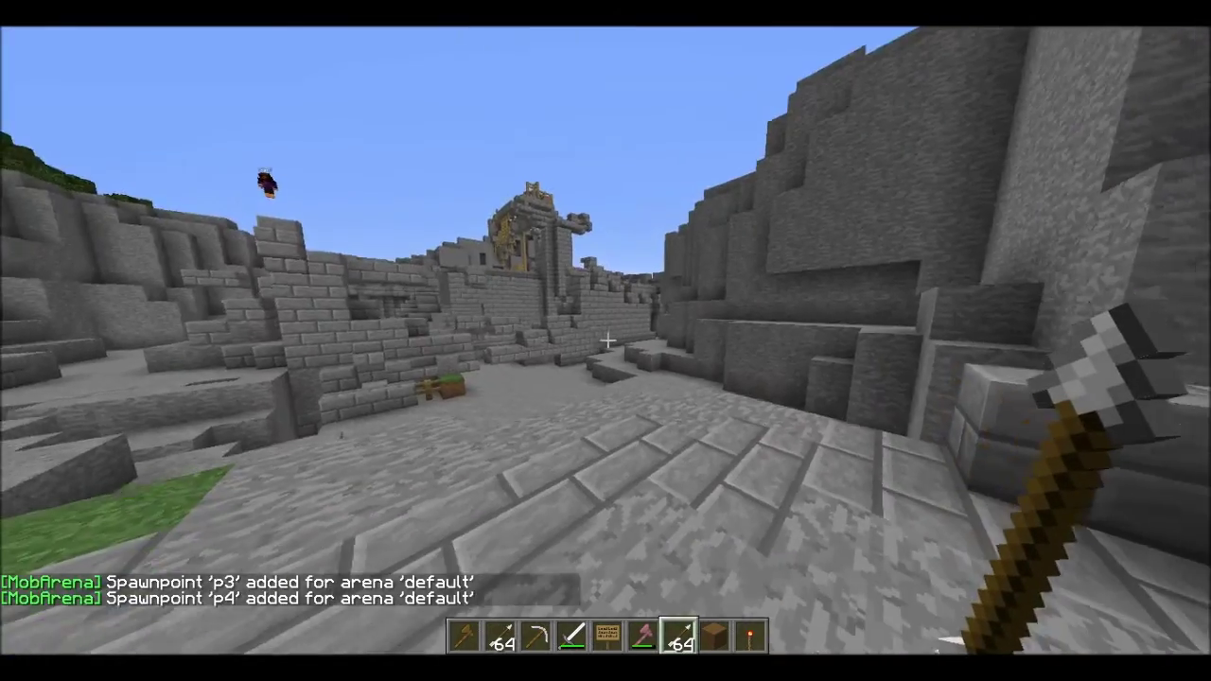
{"action": "key", "text": "t"}
{"action": "key", "text": "BackSpace"}
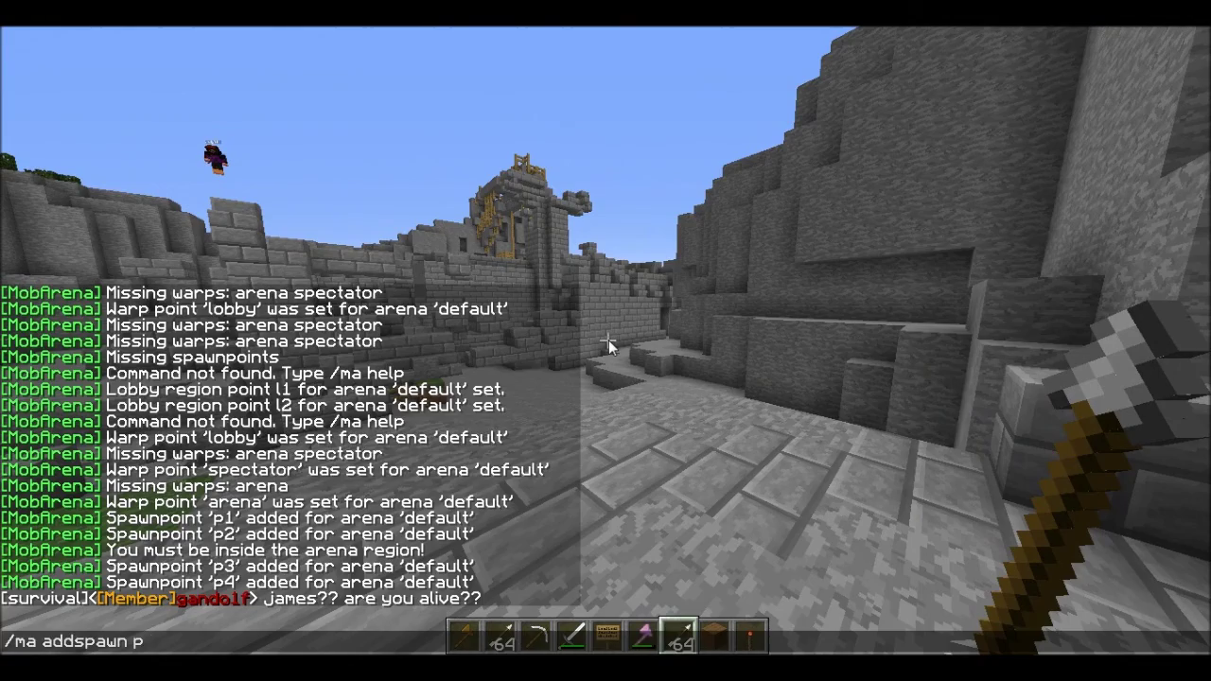
{"action": "type", "text": "5"}
{"action": "key", "text": "Return"}
- Fly over the ruins to the open stone floor near the lava basin and add spawnpoint p6 with /ma addspawn p6
{"action": "key", "text": "w"}
{"action": "key", "text": "space"}
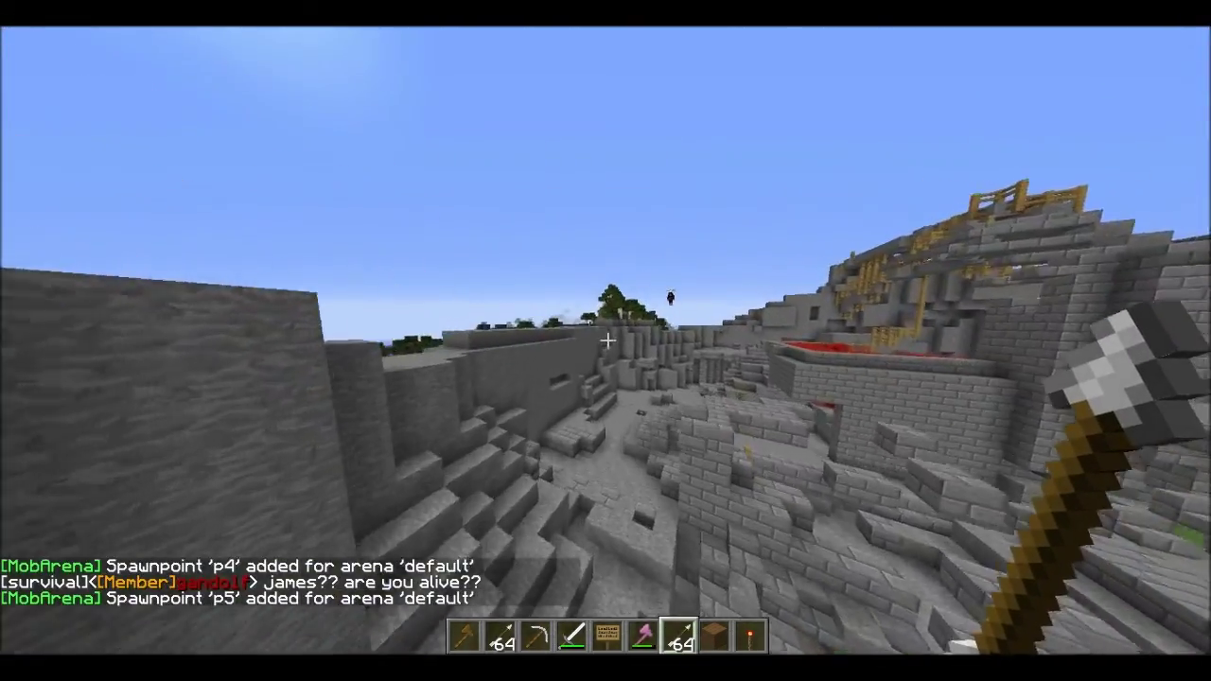
{"action": "key", "text": "w"}
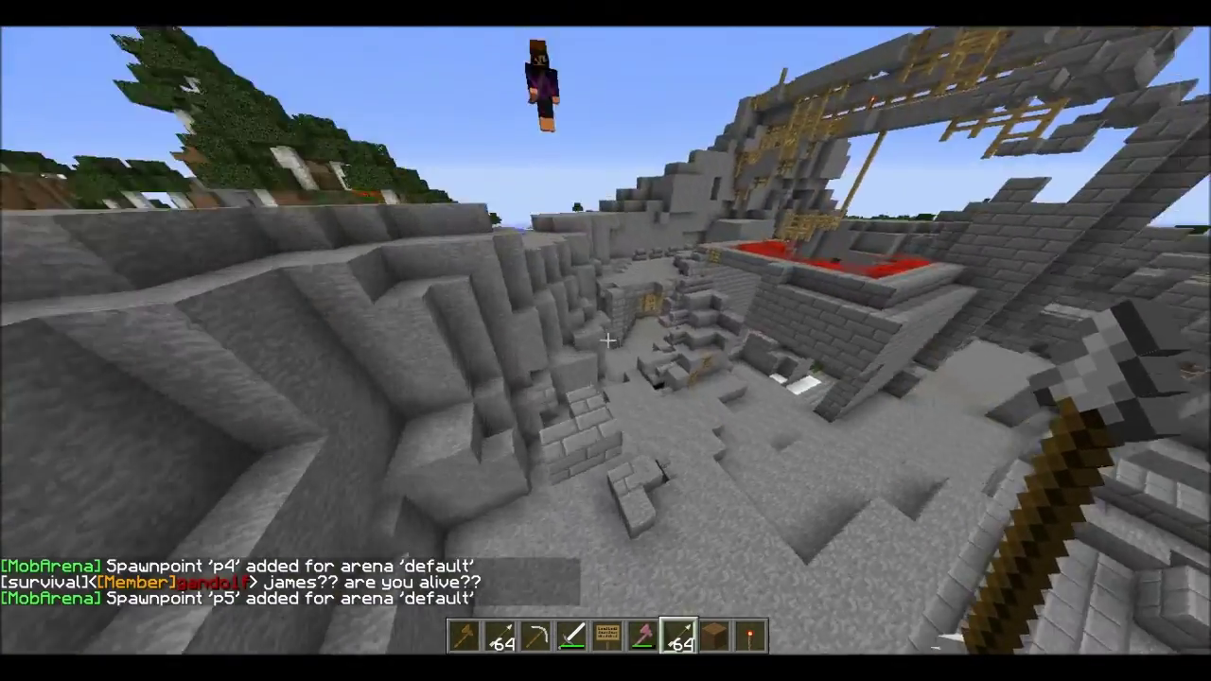
{"action": "key", "text": "w"}
{"action": "key", "text": "t"}
{"action": "key", "text": "Up"}
{"action": "key", "text": "BackSpace"}
{"action": "type", "text": "6"}
{"action": "key", "text": "Return"}
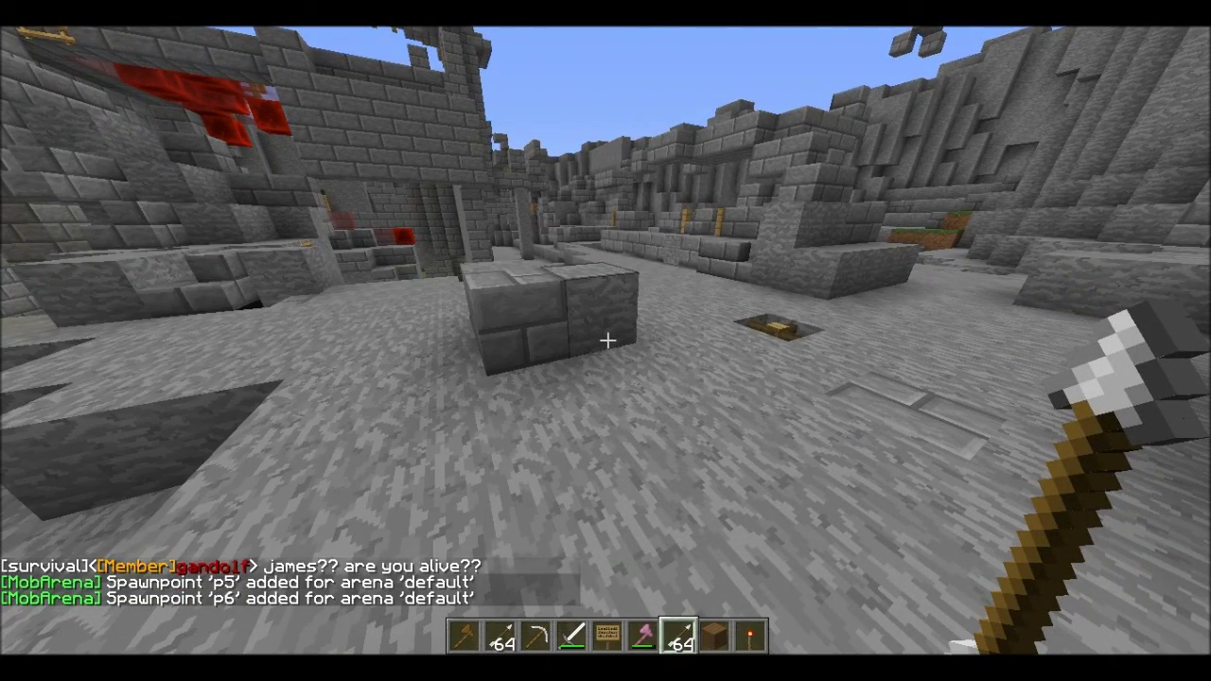
- Check the arena's setup for missing data with /ma checkdata
{"action": "key", "text": "t"}
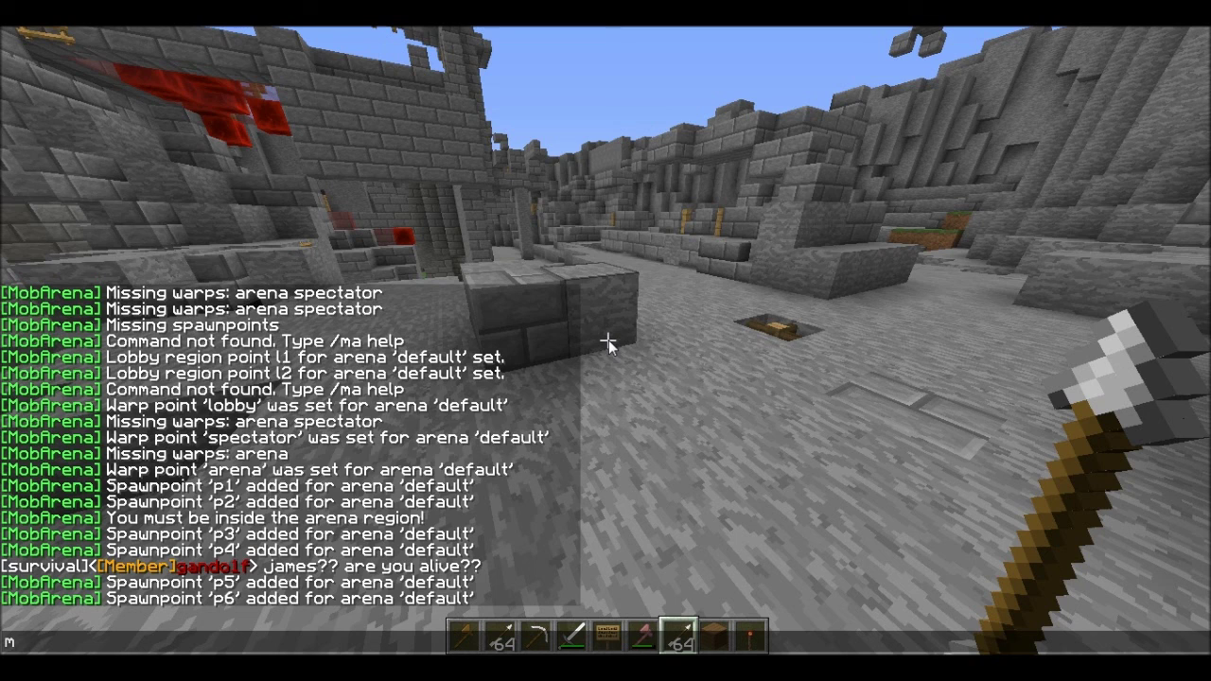
{"action": "type", "text": "/ma checkdata"}
{"action": "key", "text": "Return"}
- Join the arena with the MobArena join command and look over the class signs in its lobby
{"action": "key", "text": "t"}
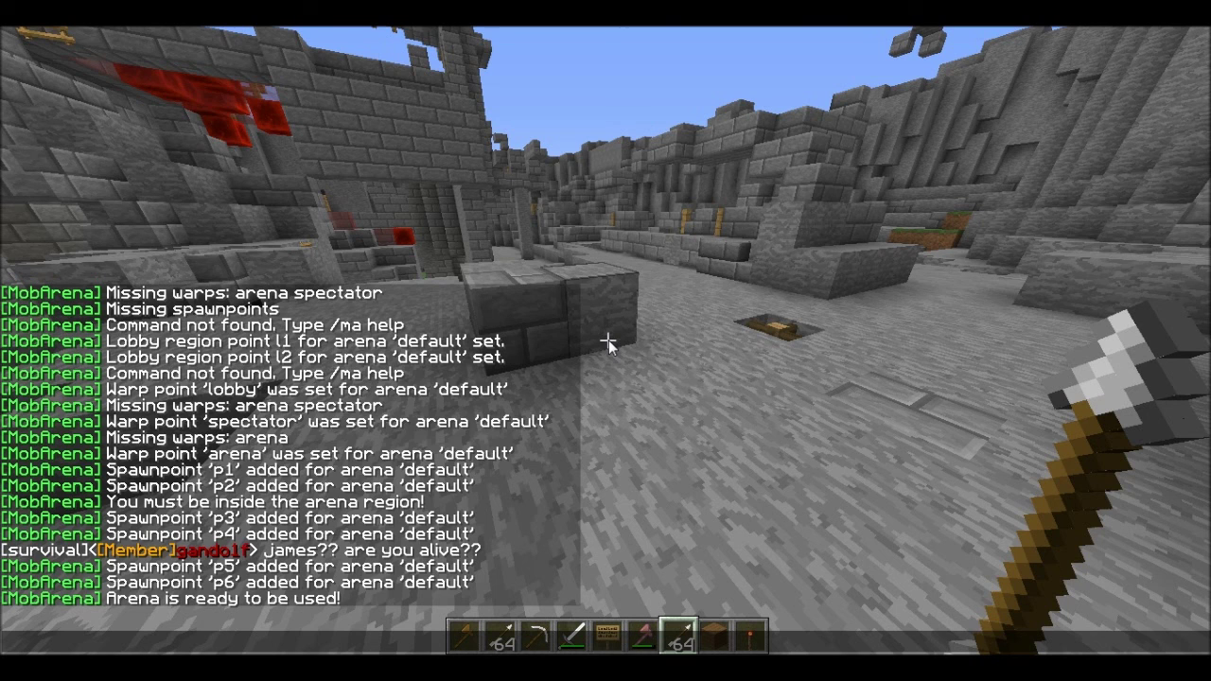
{"action": "type", "text": "join"}
{"action": "key", "text": "Return"}
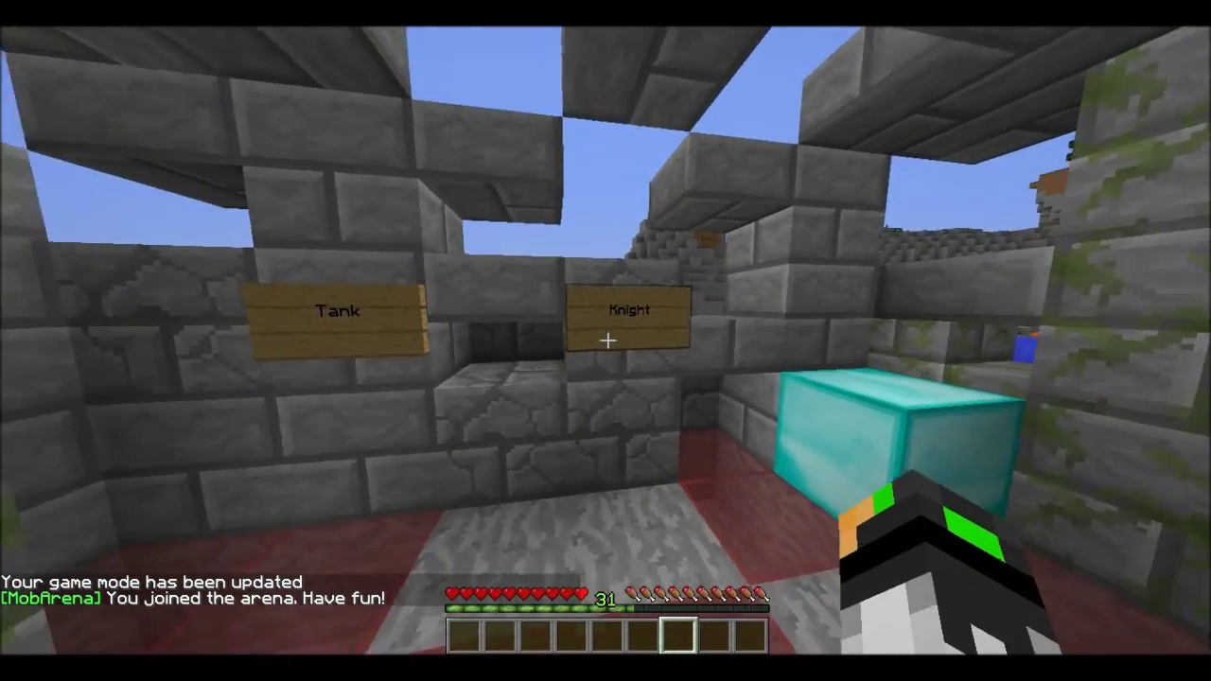
{"action": "key", "text": "w"}
{"action": "key", "text": "s"}
{"action": "key", "text": "w"}
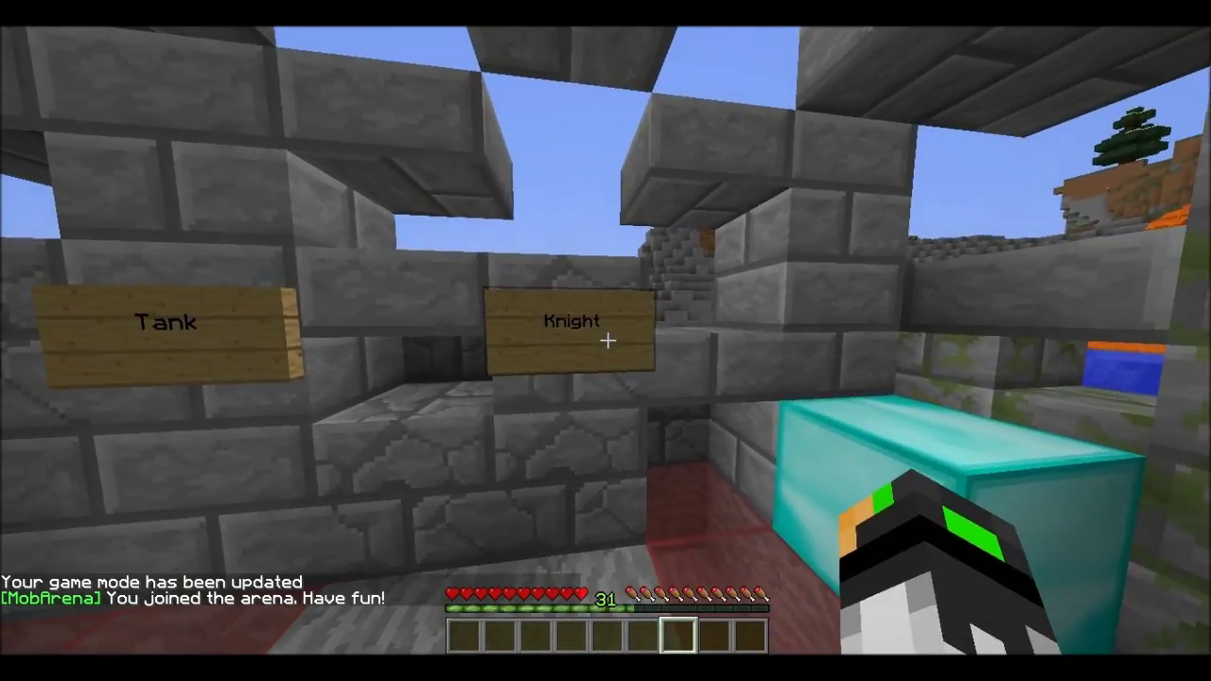
{"action": "key", "text": "d"}
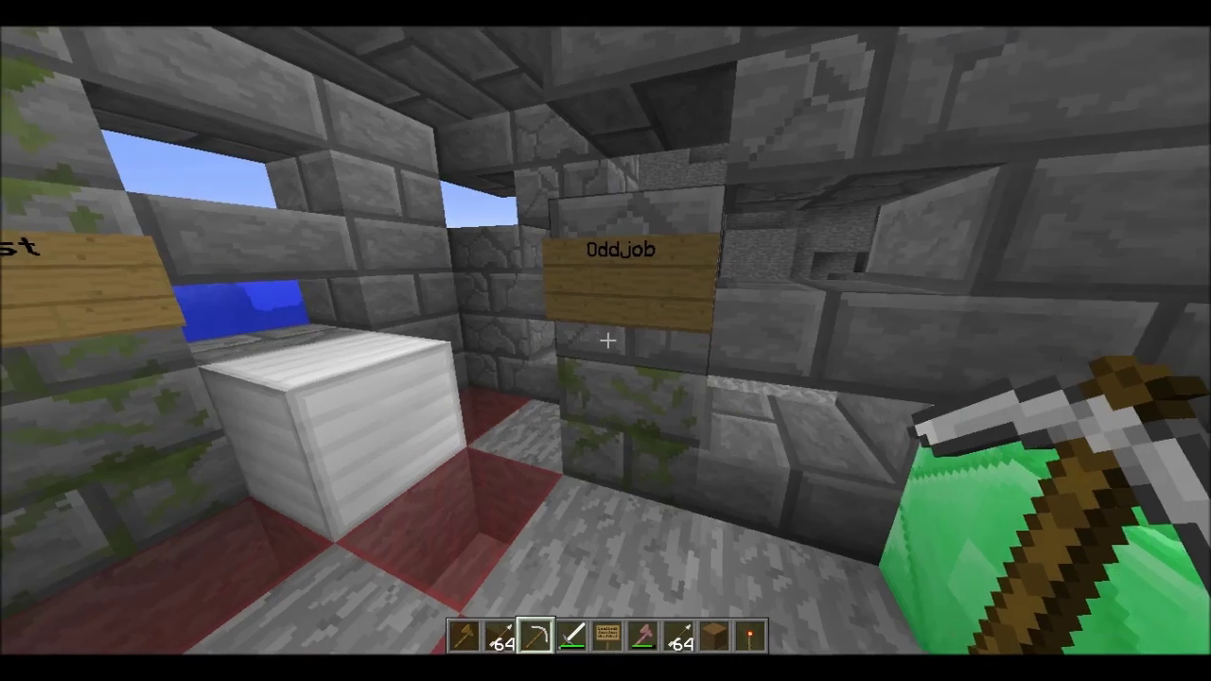